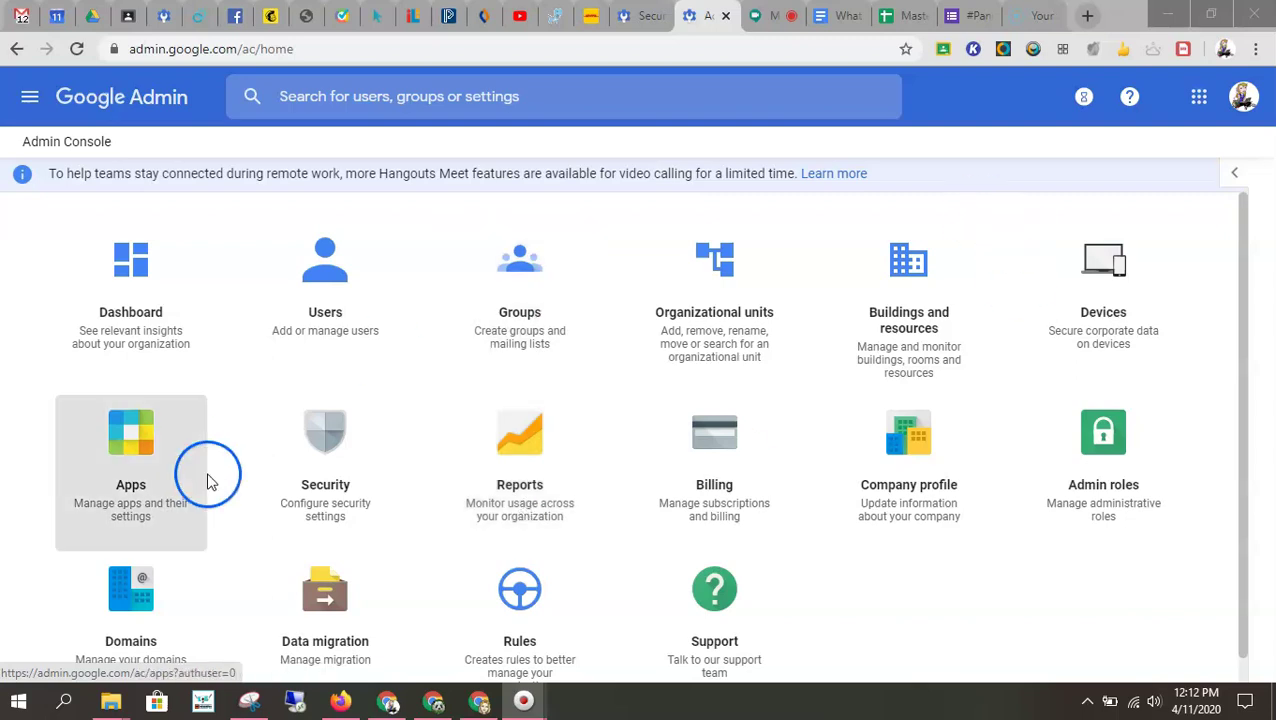
# - Open Reports and collapse the Apps, Devices and Users groups to reveal the Audit list
pyautogui.click(520, 517)
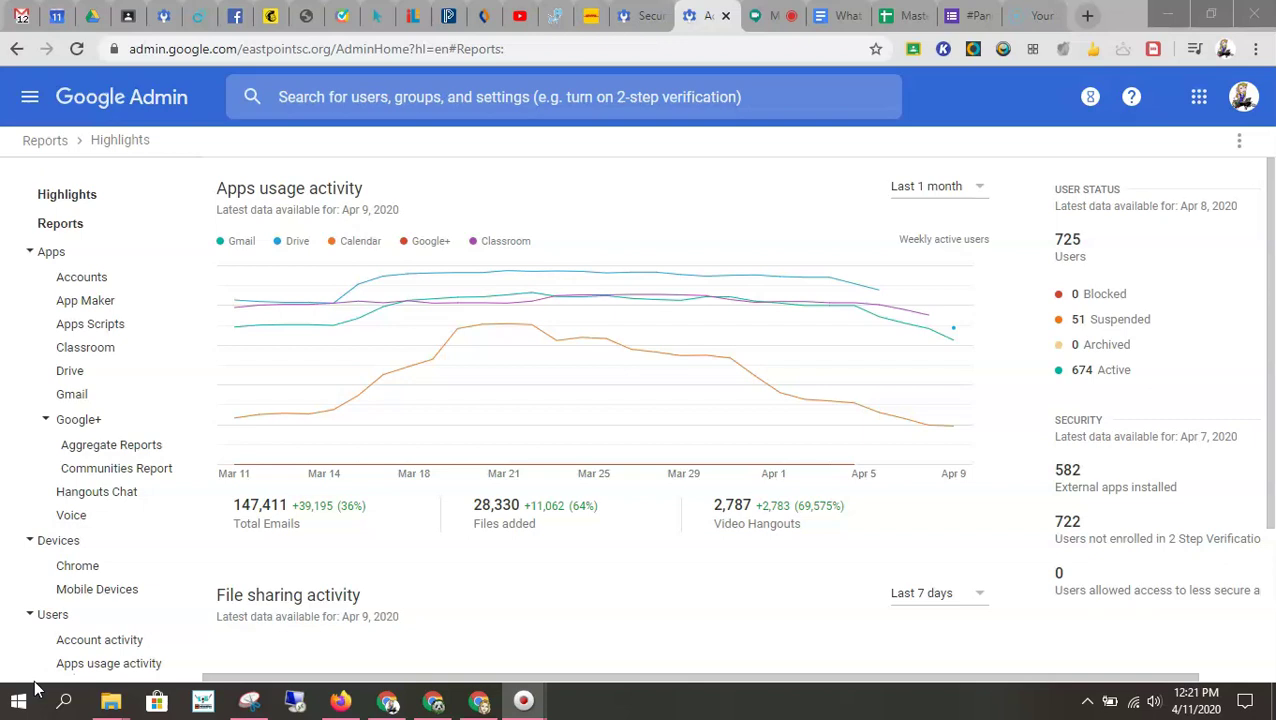
pyautogui.moveTo(764, 318)
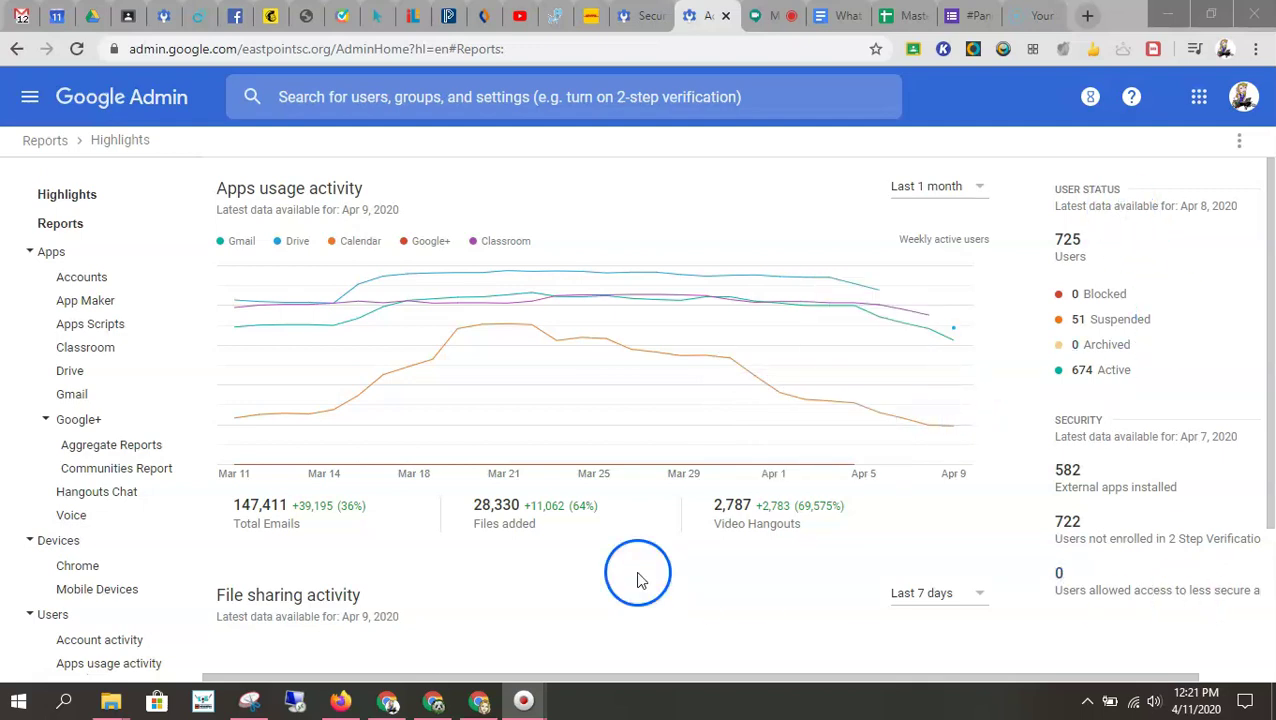
pyautogui.click(28, 253)
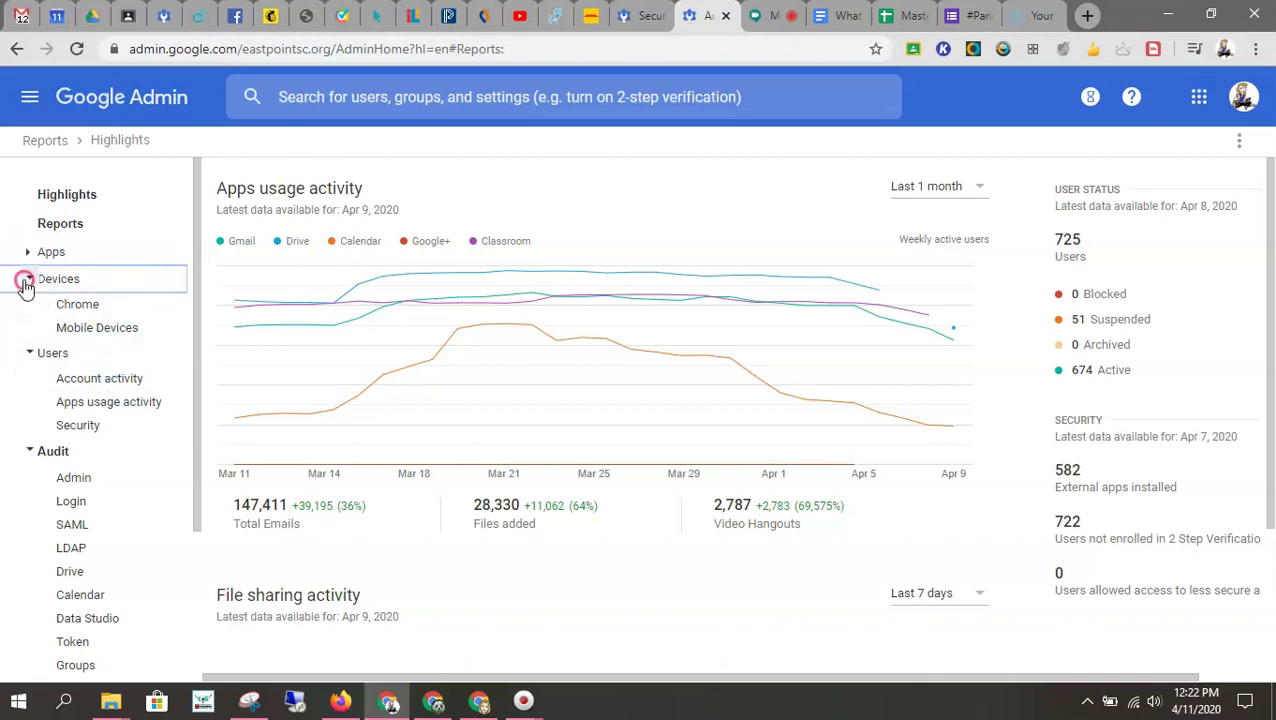
pyautogui.click(27, 280)
pyautogui.click(30, 306)
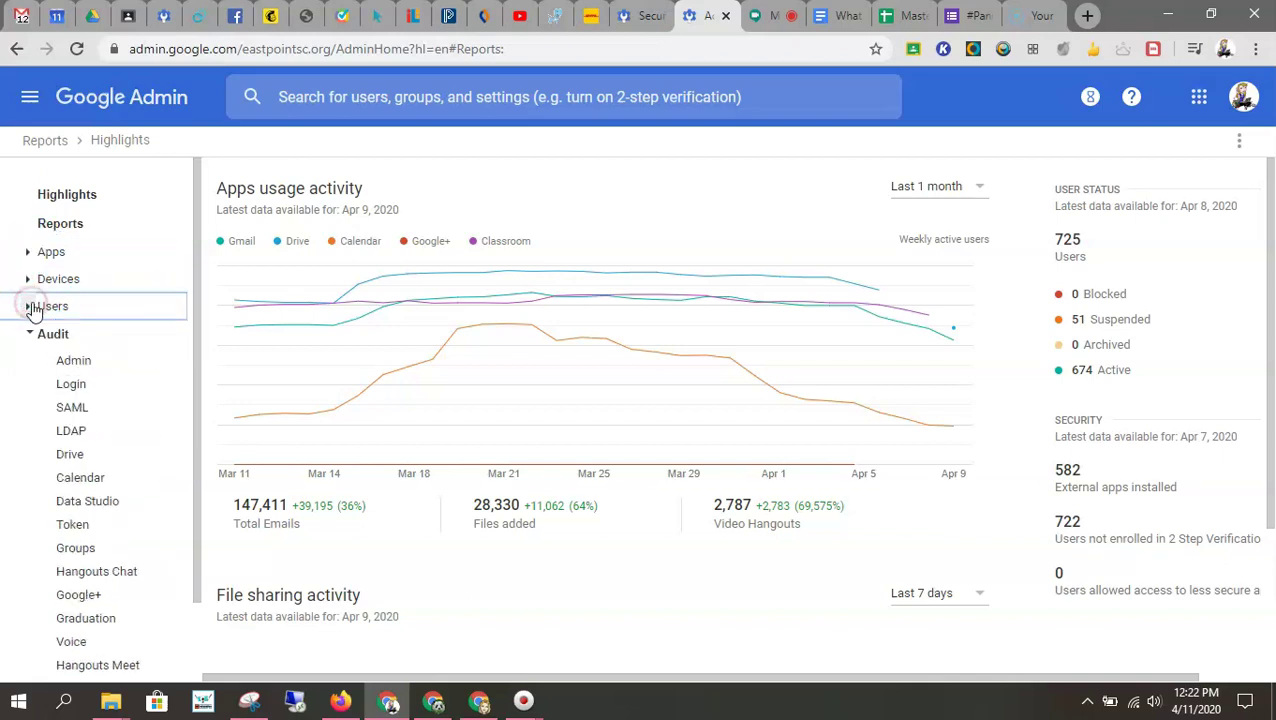
pyautogui.scroll(-1, 85, 500)
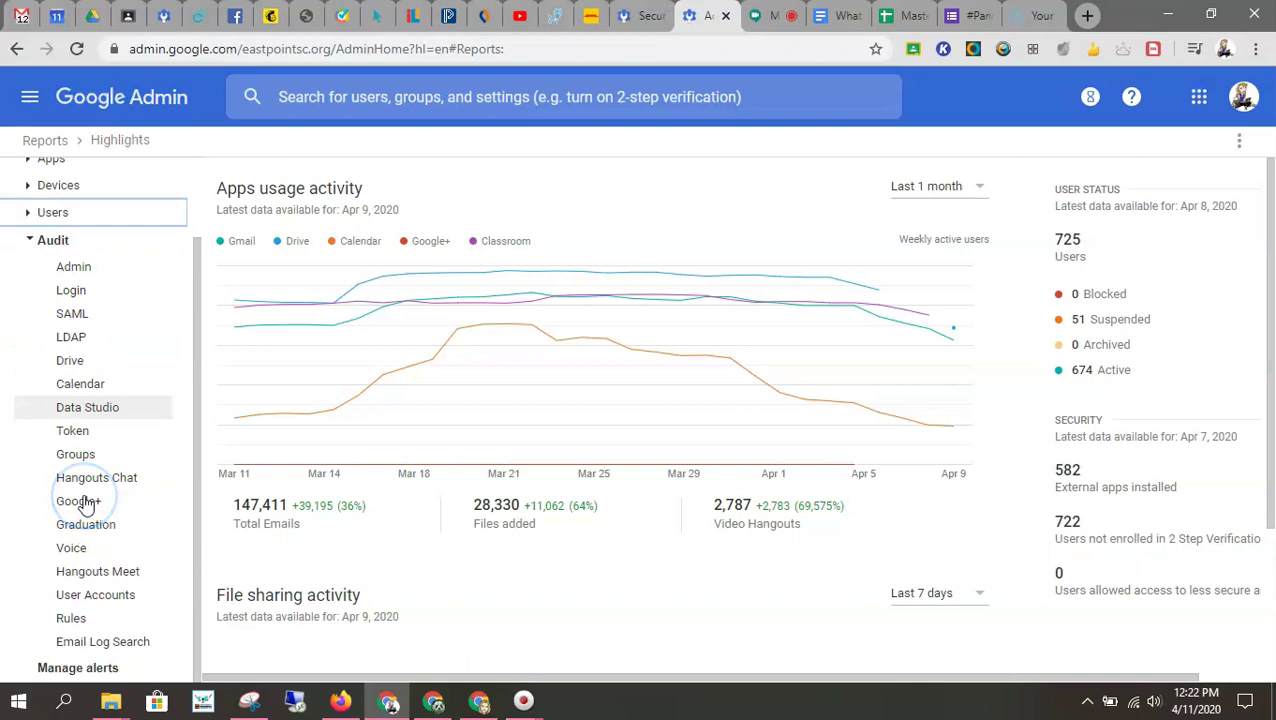
# - Open the Hangouts Meet audit log and scroll across its columns
pyautogui.click(120, 577)
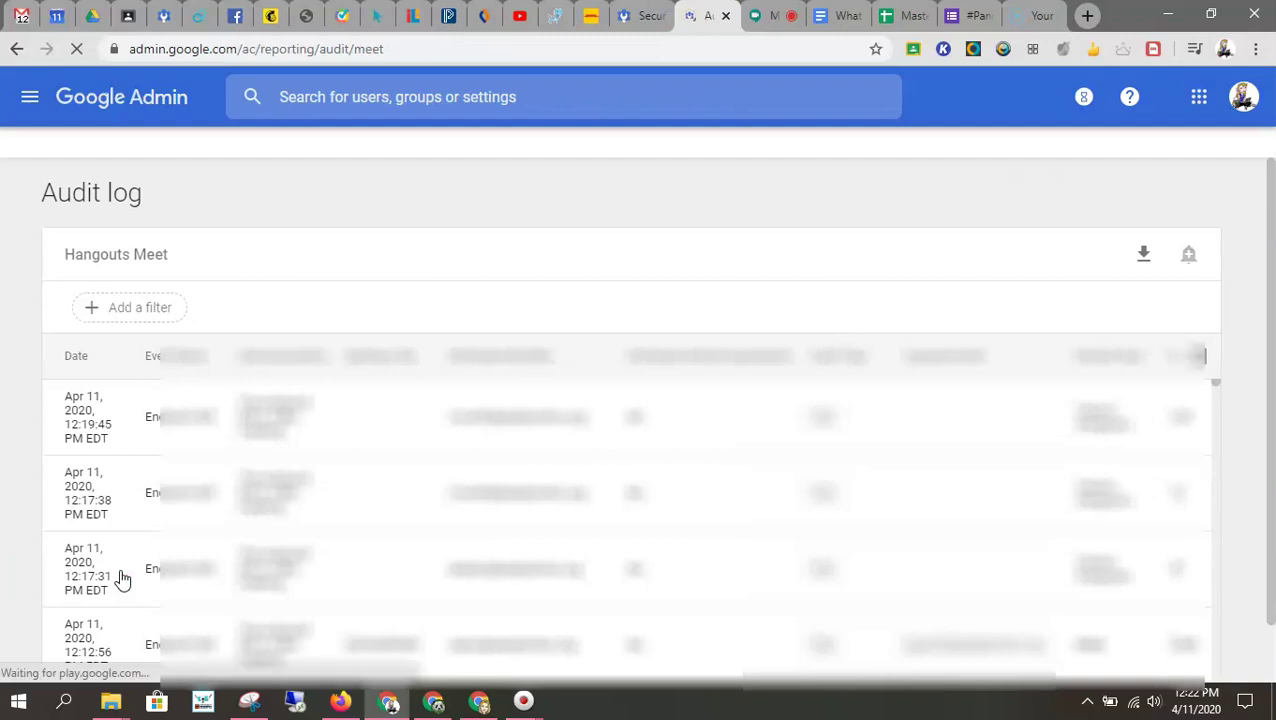
pyautogui.scroll(-4, 500, 498)
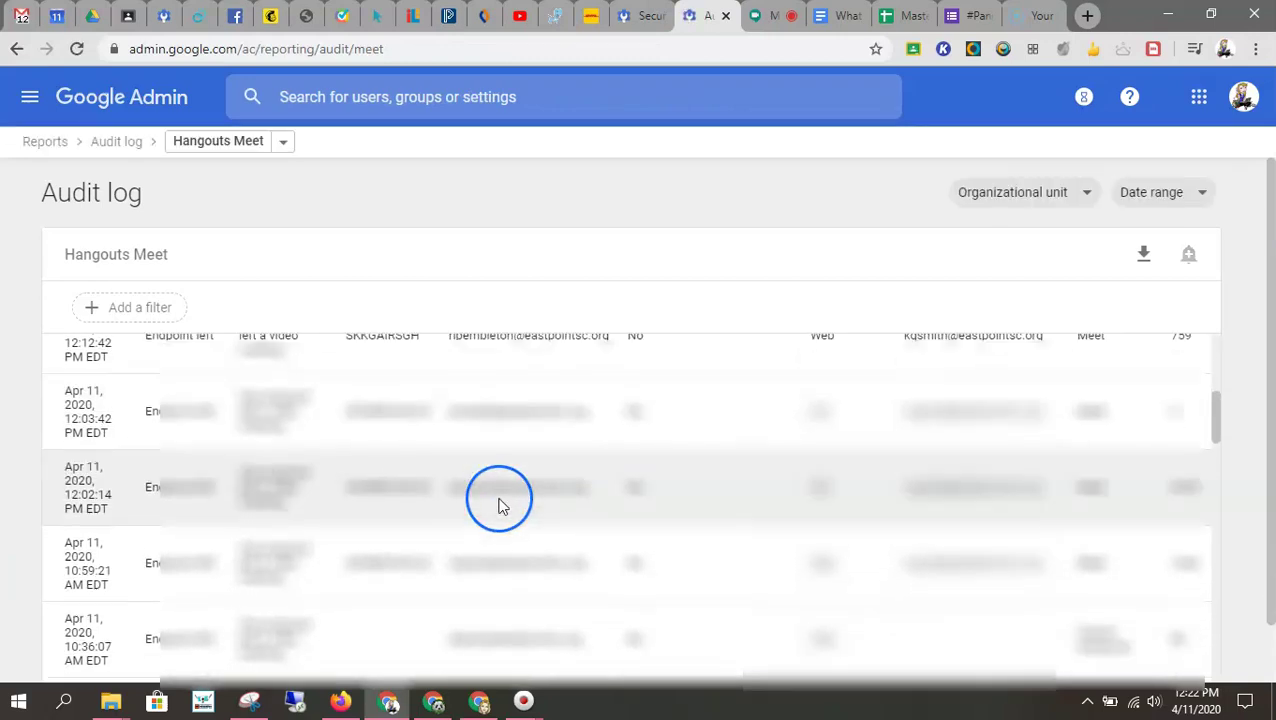
pyautogui.scroll(4, 498, 504)
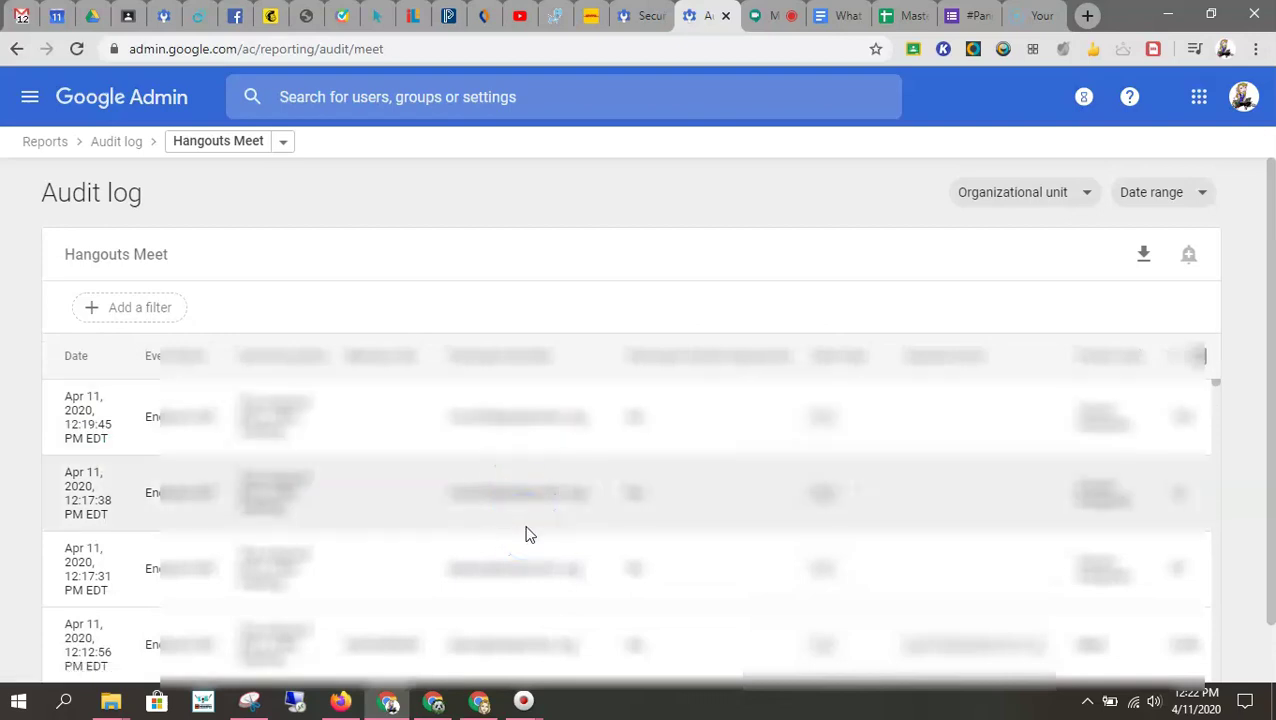
pyautogui.hscroll(2, 957, 471)
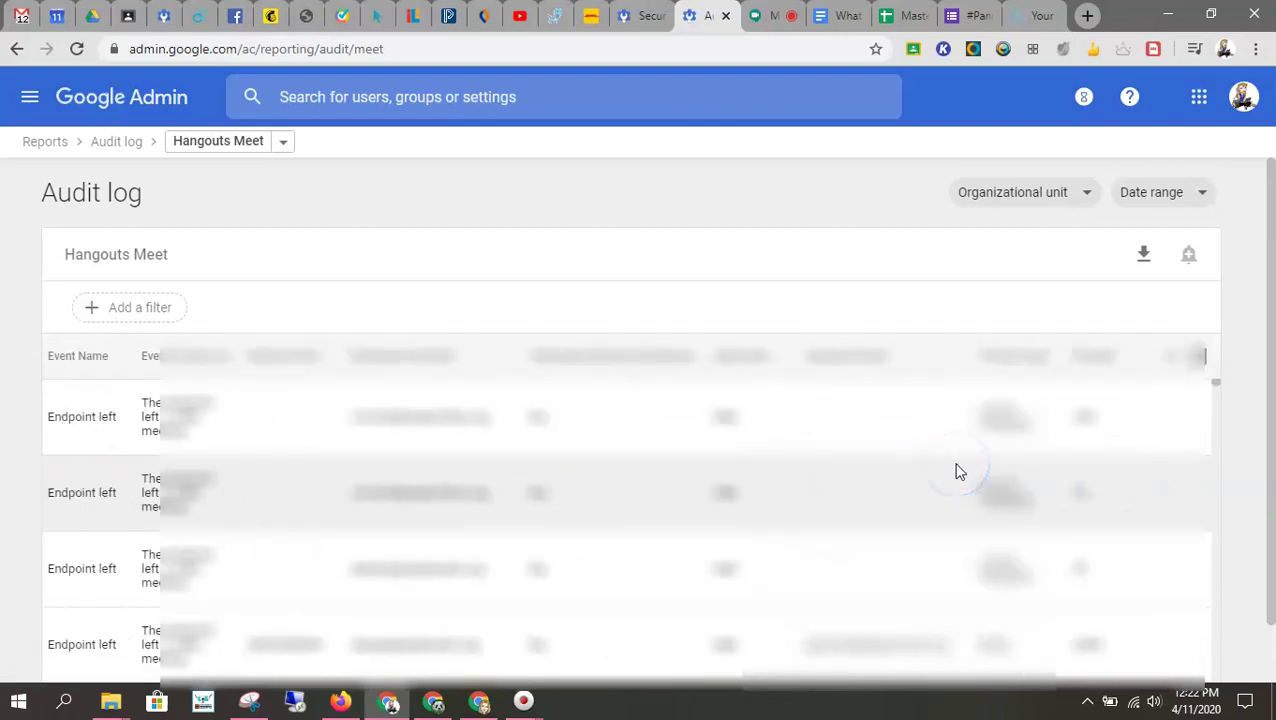
pyautogui.hscroll(1, 957, 471)
pyautogui.hscroll(1, 952, 468)
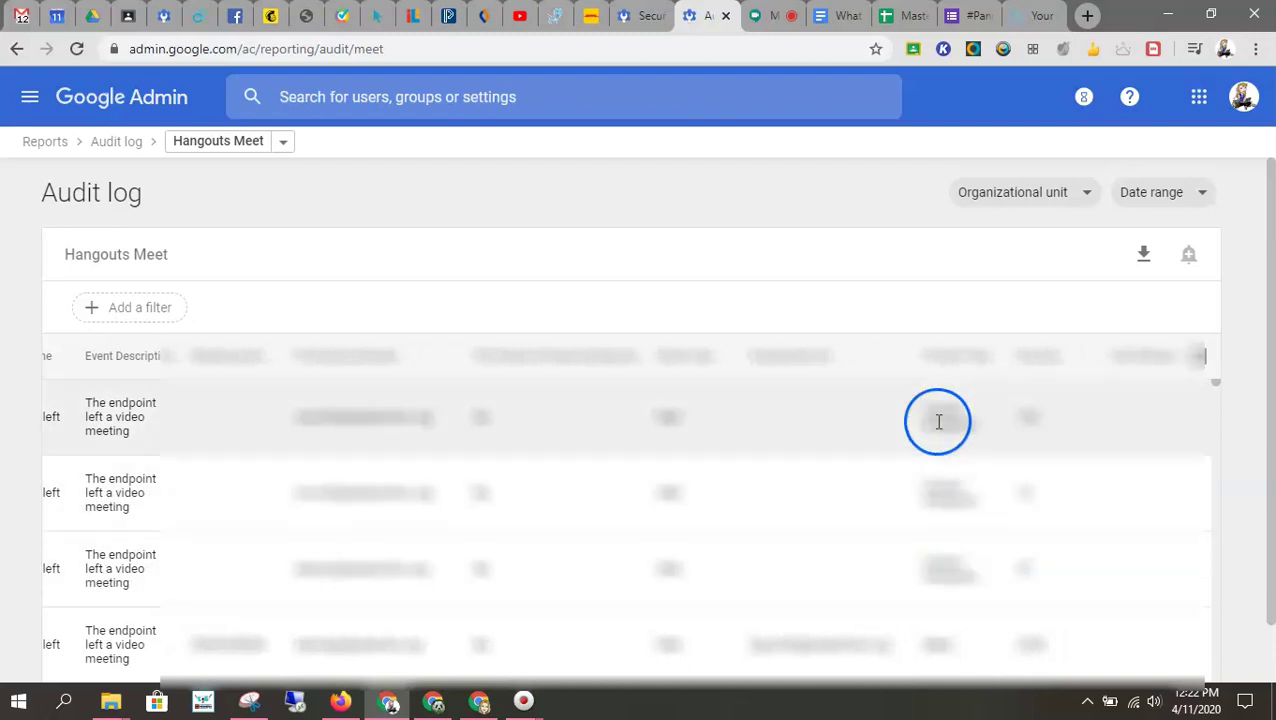
pyautogui.scroll(-2, 972, 561)
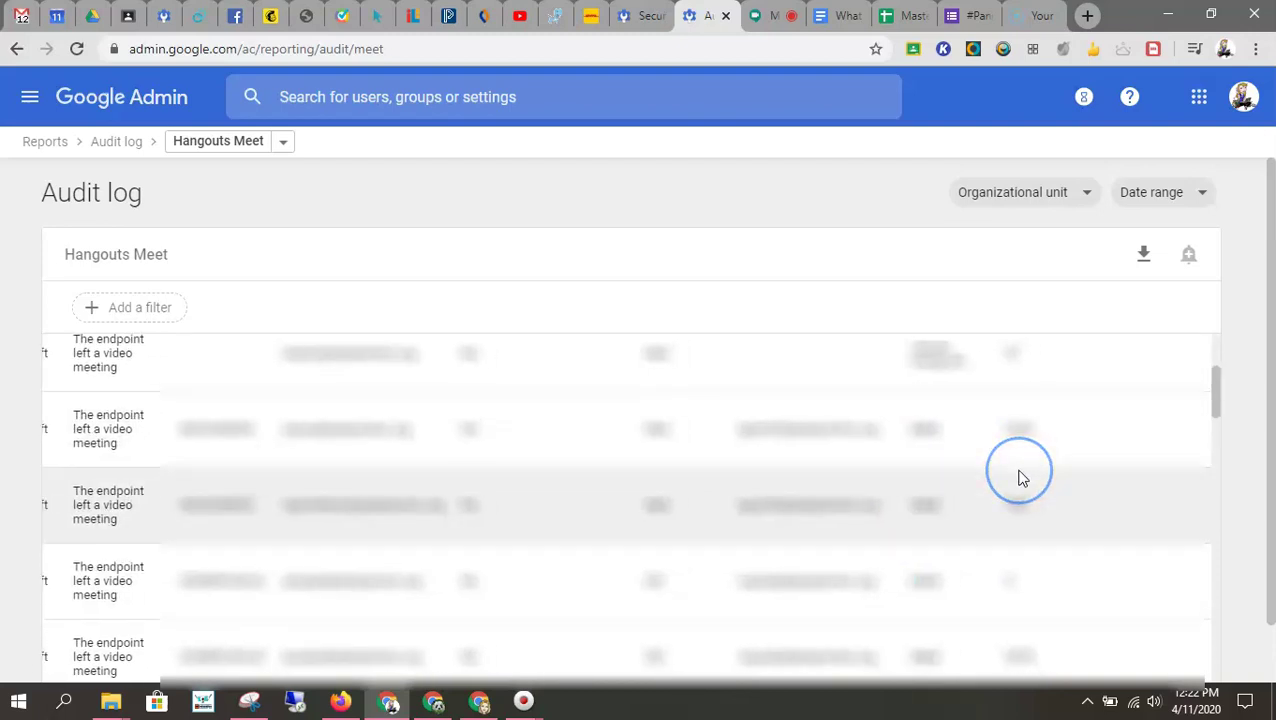
pyautogui.hscroll(2, 1020, 477)
pyautogui.scroll(2, 1020, 477)
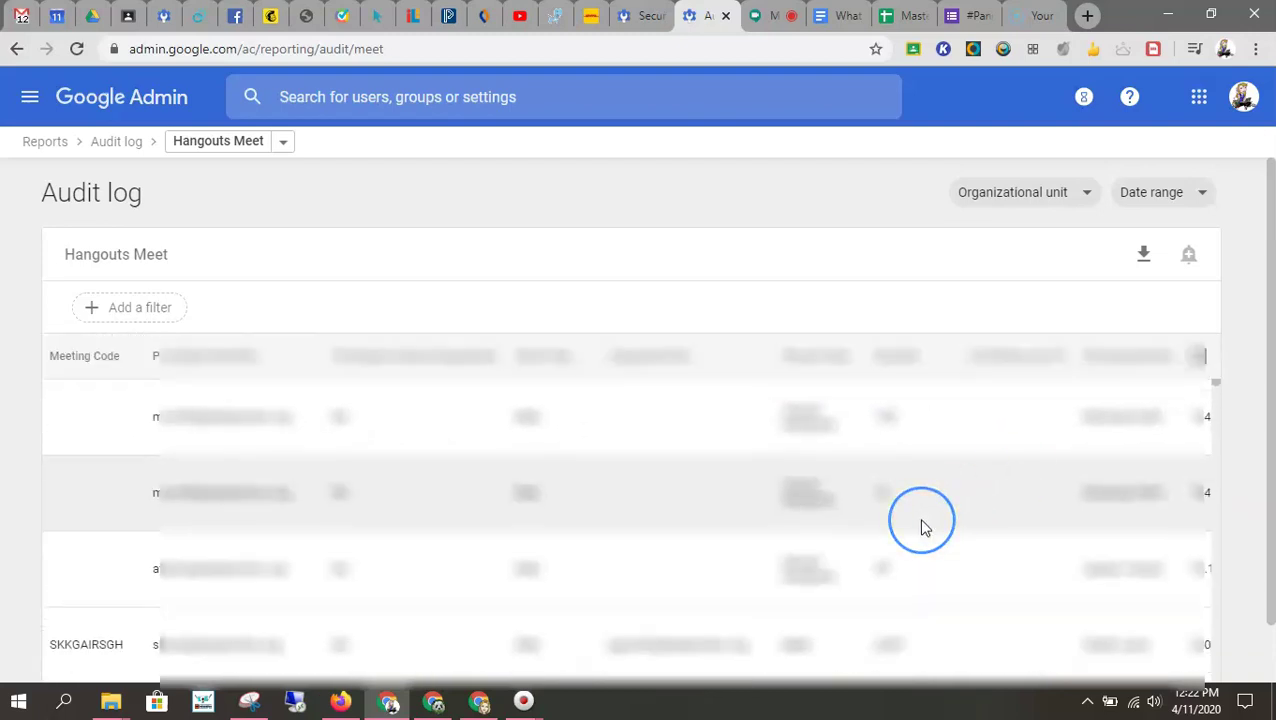
pyautogui.hscroll(4, 922, 522)
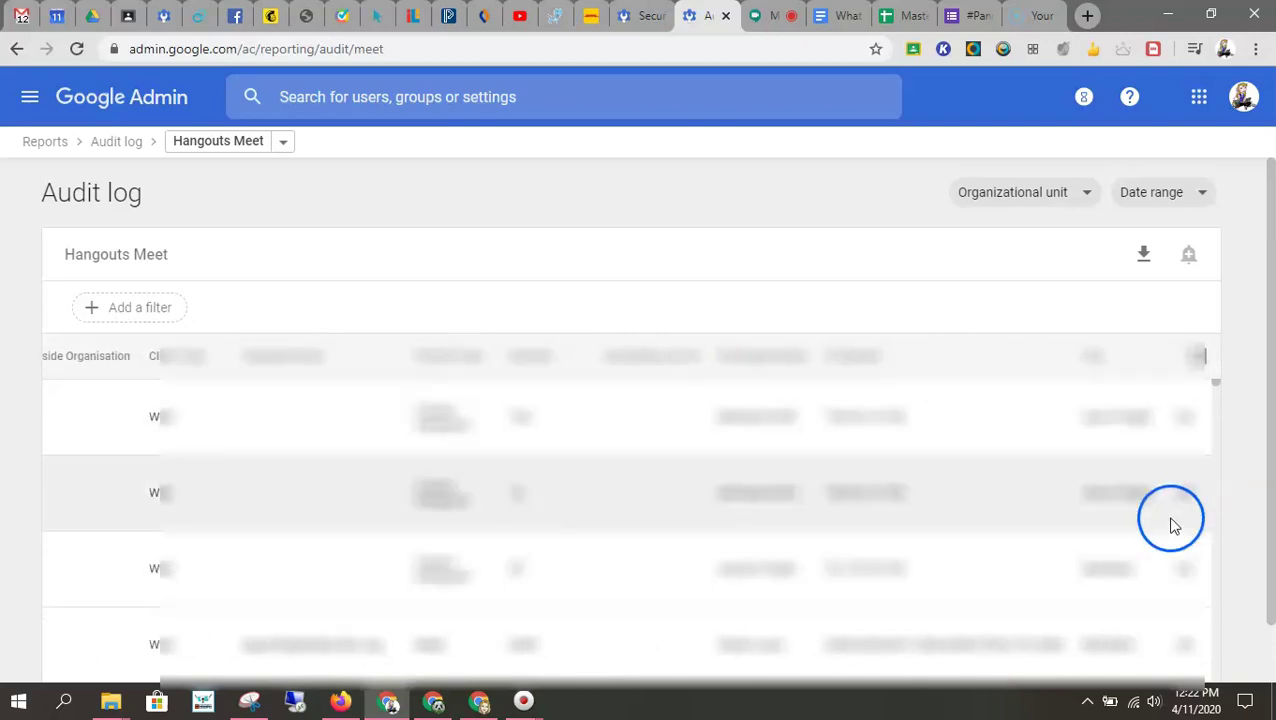
pyautogui.hscroll(3, 1080, 528)
pyautogui.hscroll(3, 836, 595)
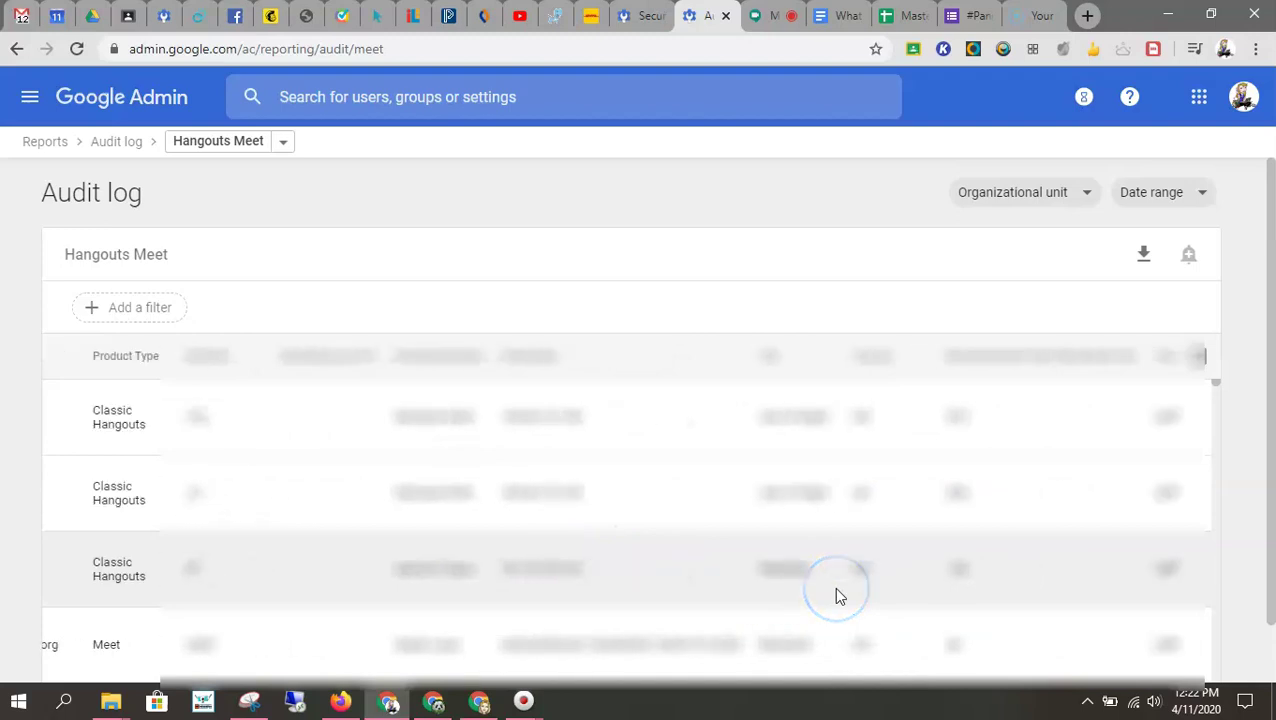
pyautogui.hscroll(5, 838, 596)
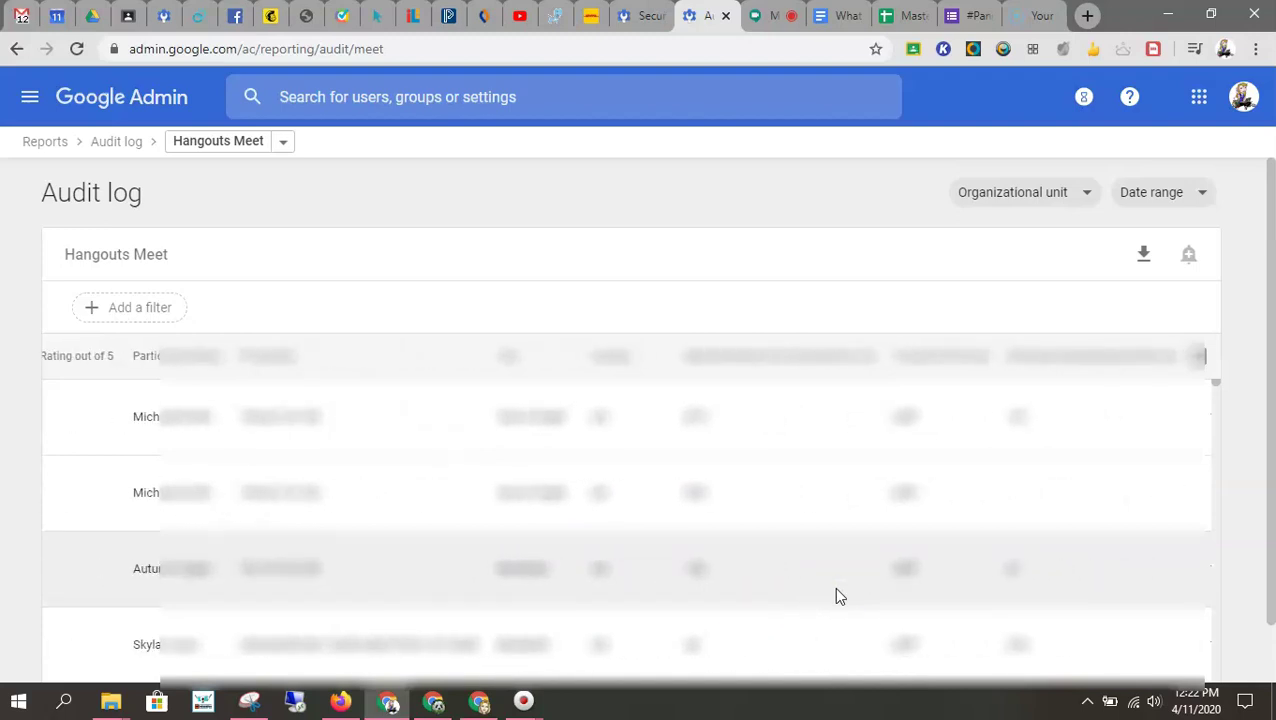
pyautogui.hscroll(3, 838, 596)
pyautogui.hscroll(3, 838, 596)
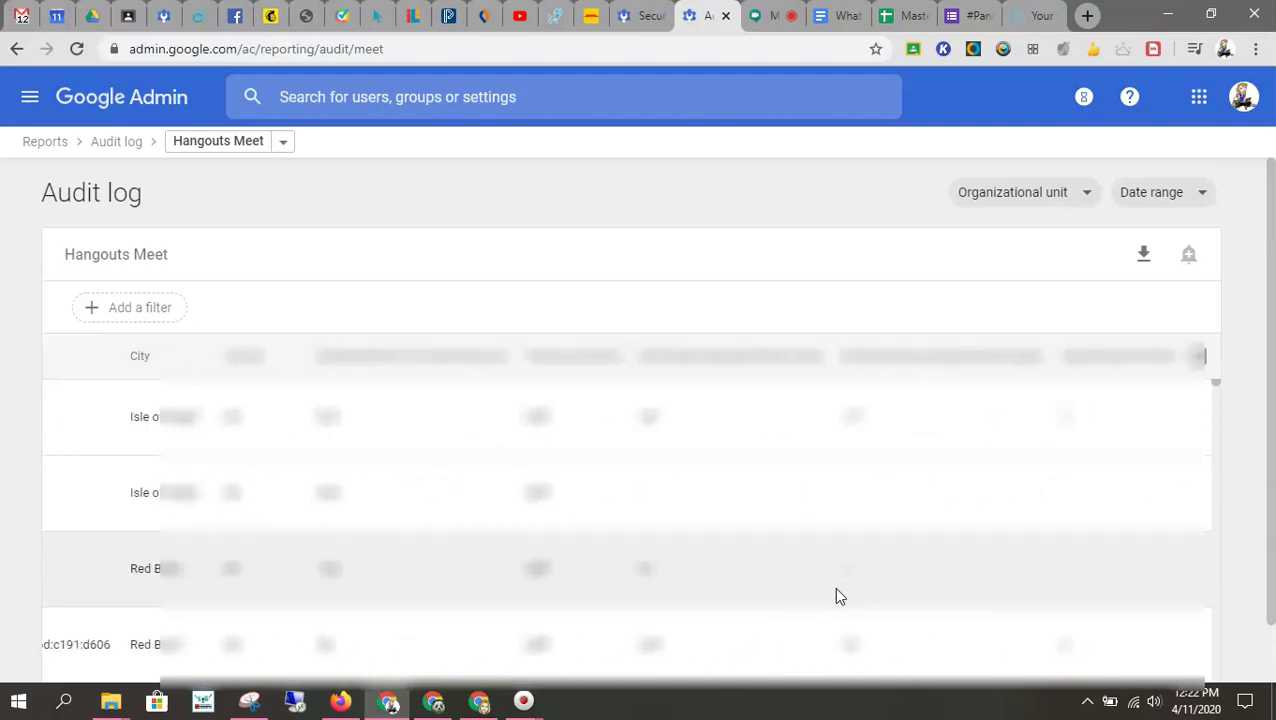
pyautogui.hscroll(8, 838, 596)
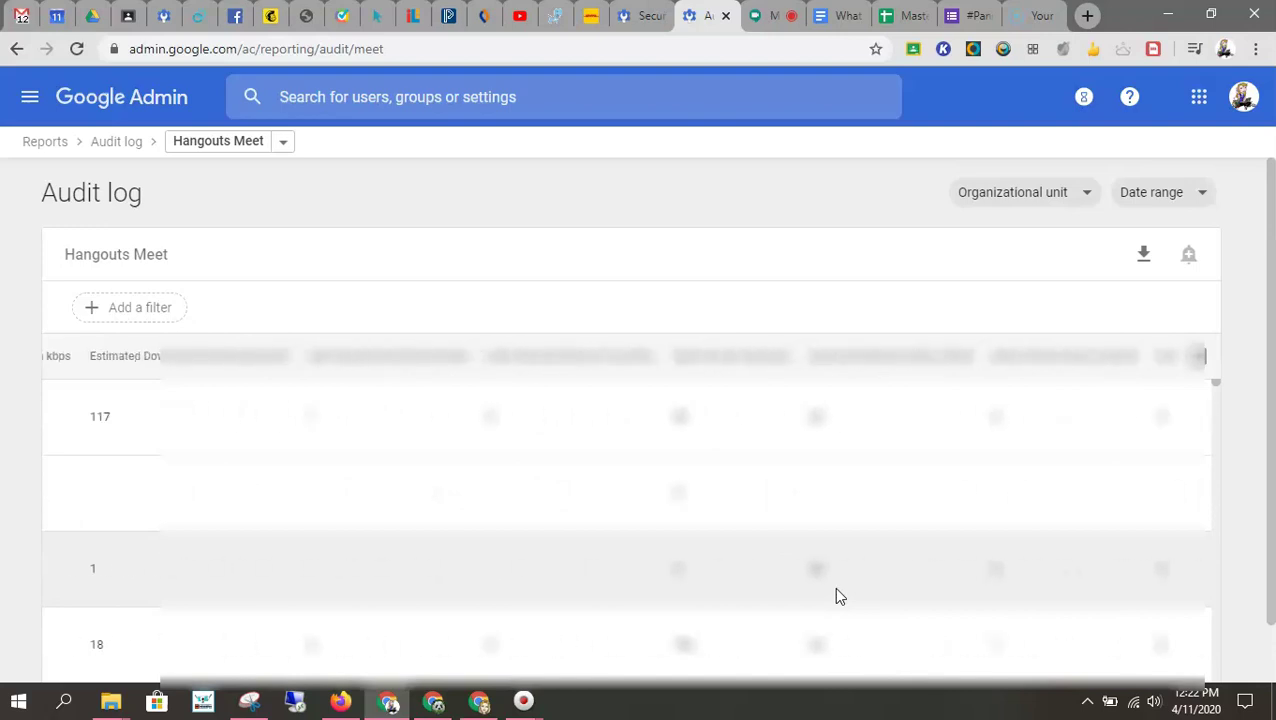
pyautogui.hscroll(8, 838, 596)
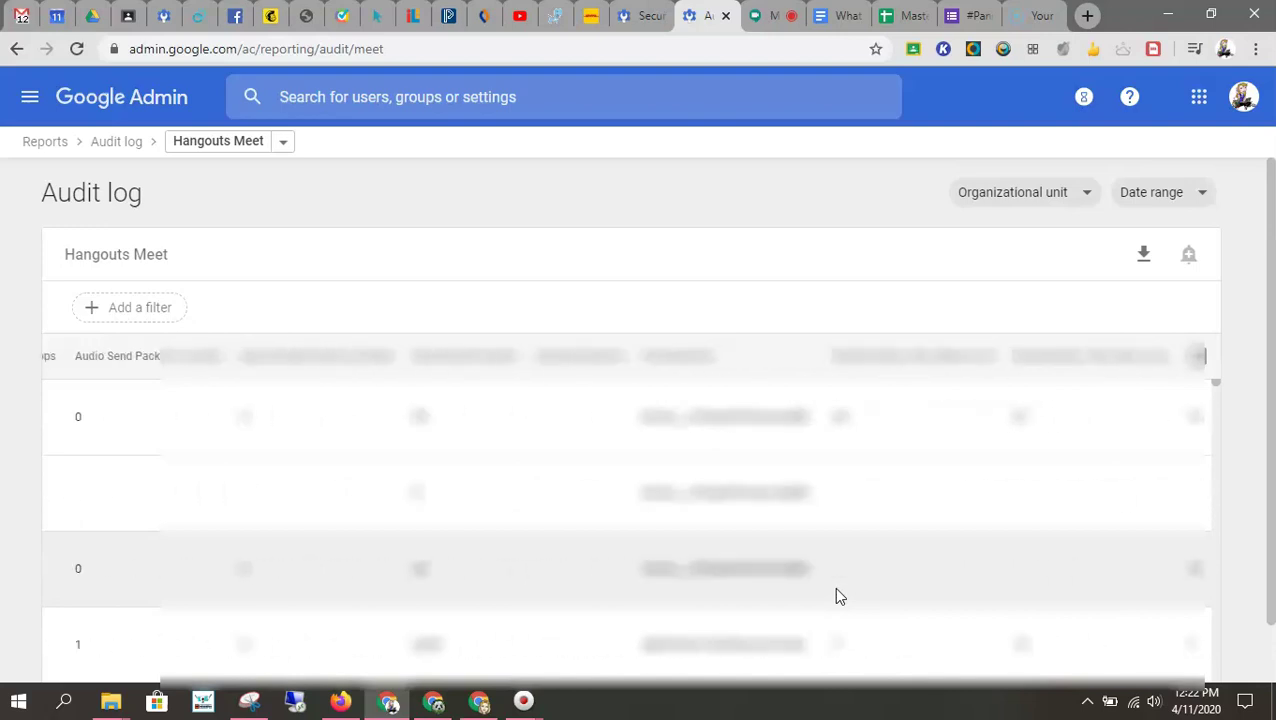
pyautogui.hscroll(4, 835, 597)
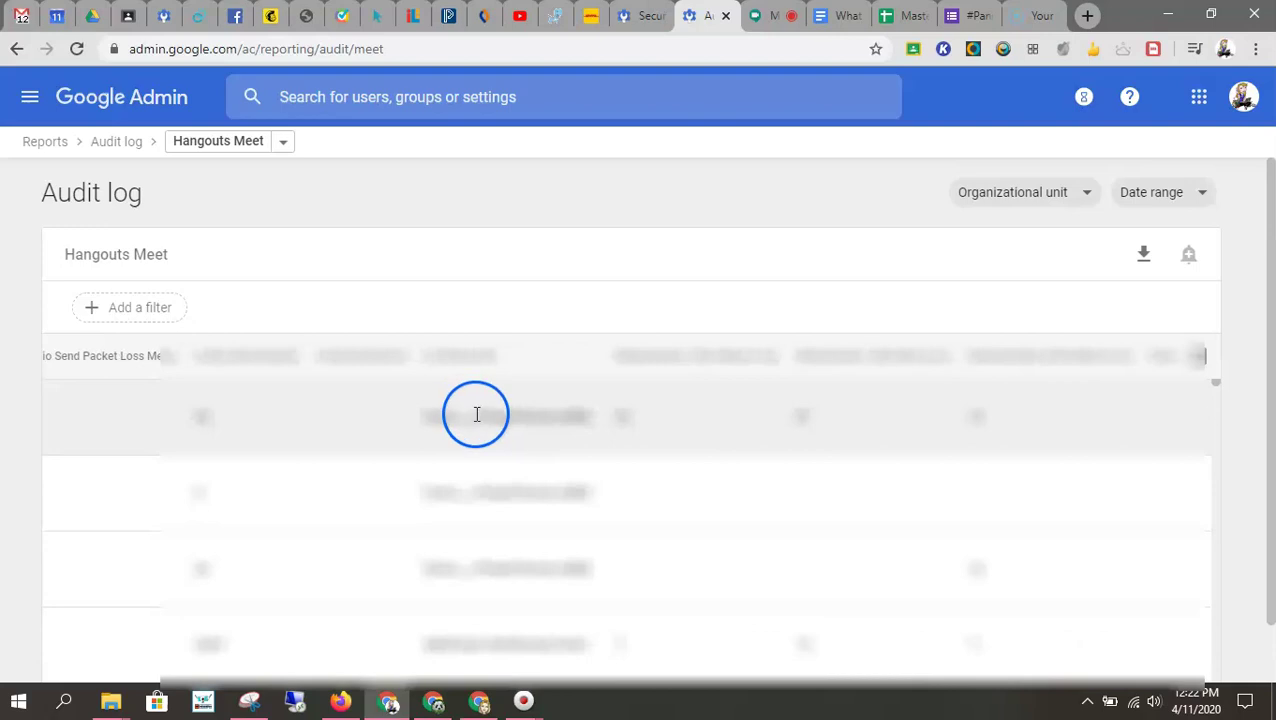
pyautogui.hscroll(6, 1025, 512)
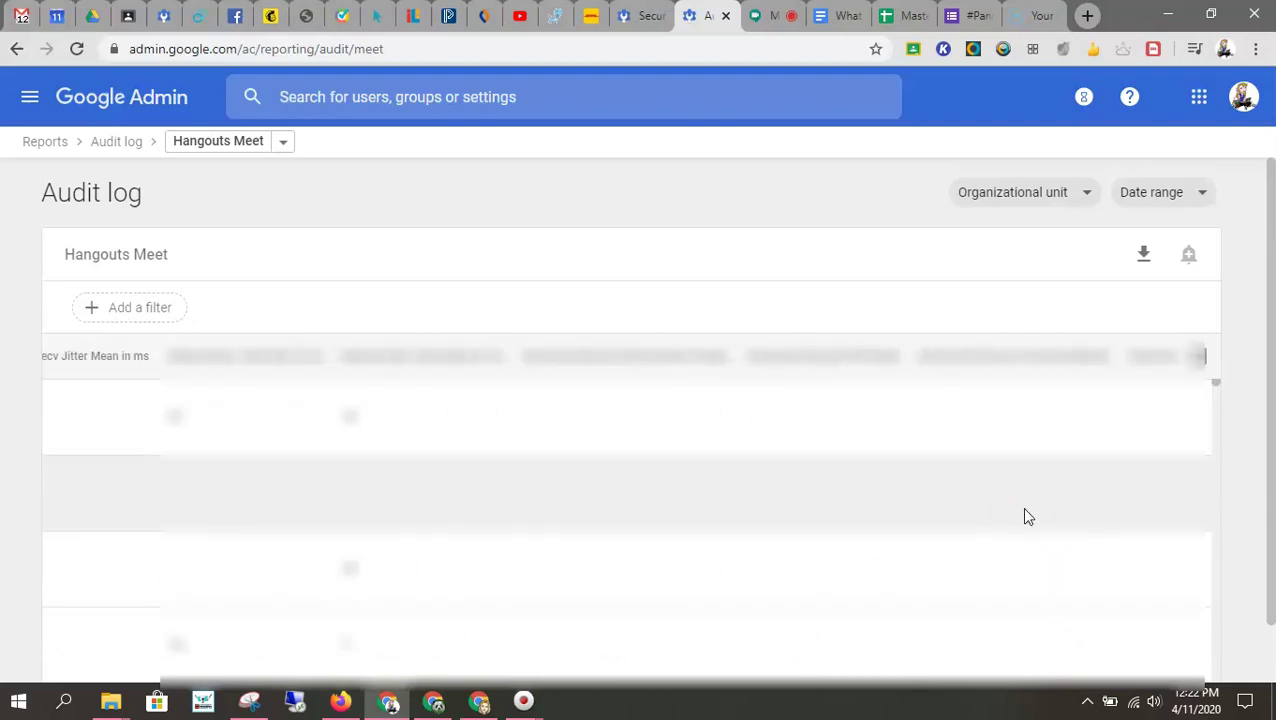
pyautogui.hscroll(6, 1027, 515)
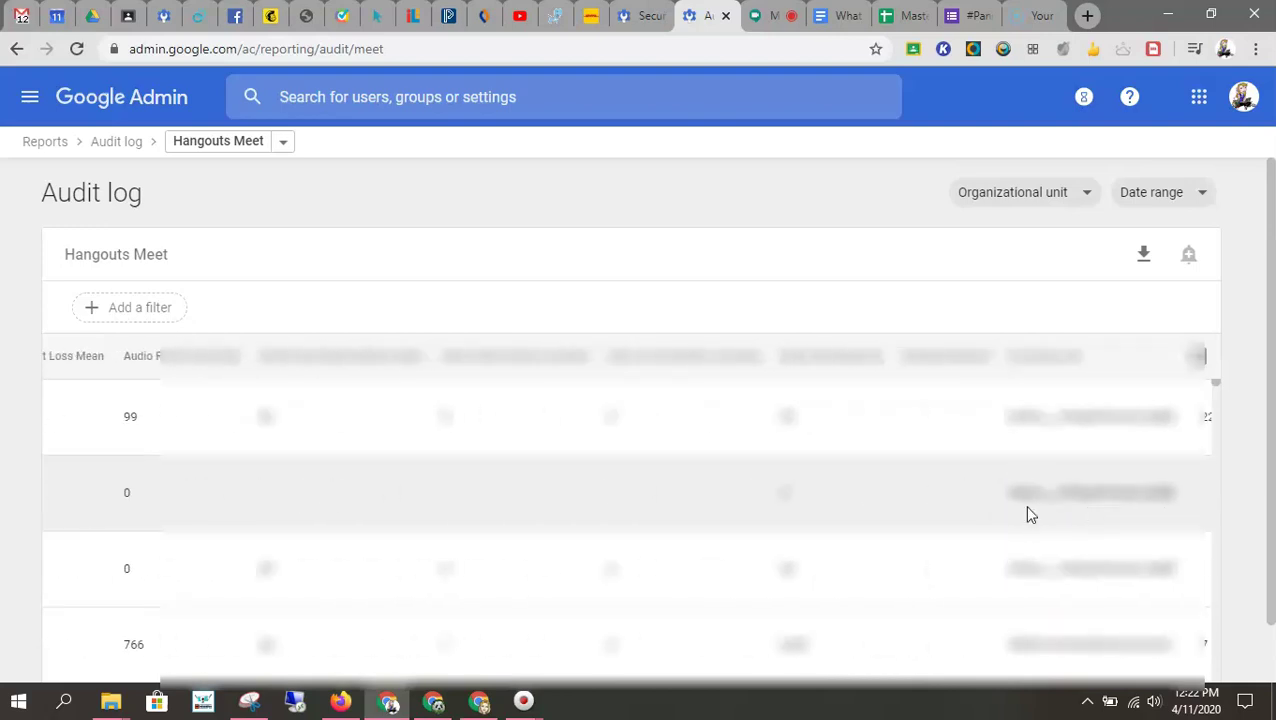
pyautogui.hscroll(8, 1030, 514)
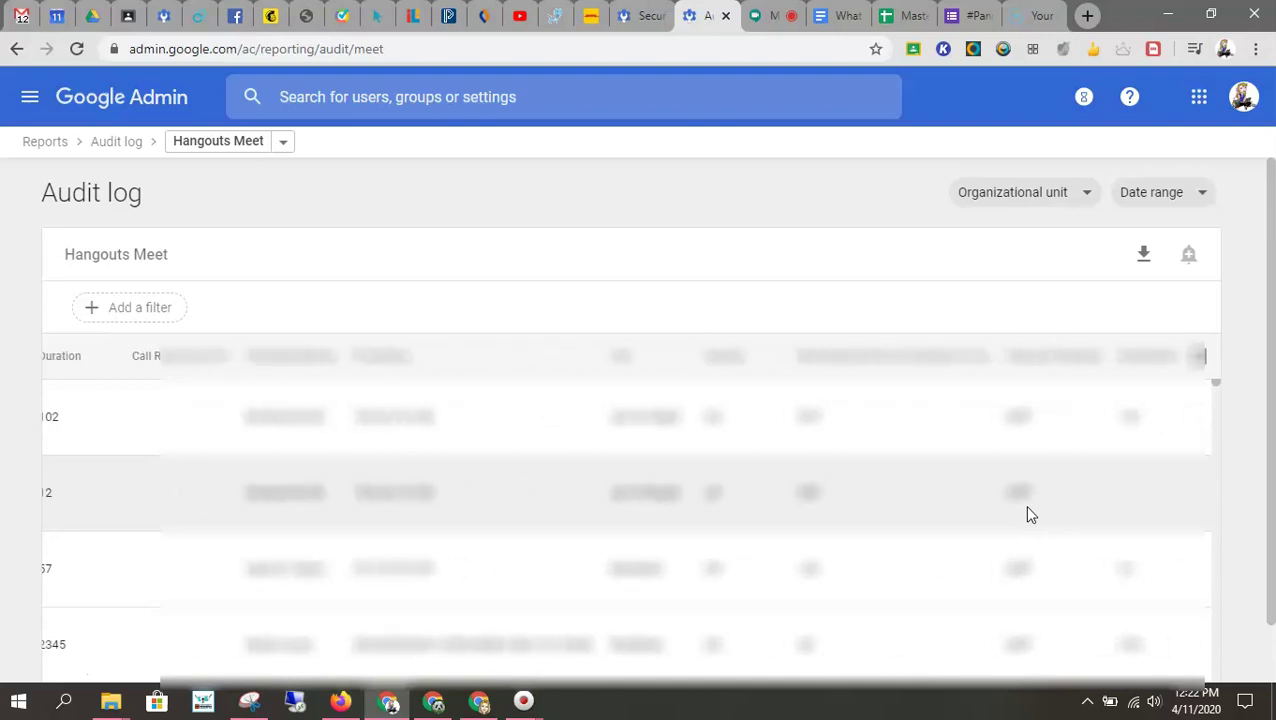
pyautogui.hscroll(-15, 1030, 514)
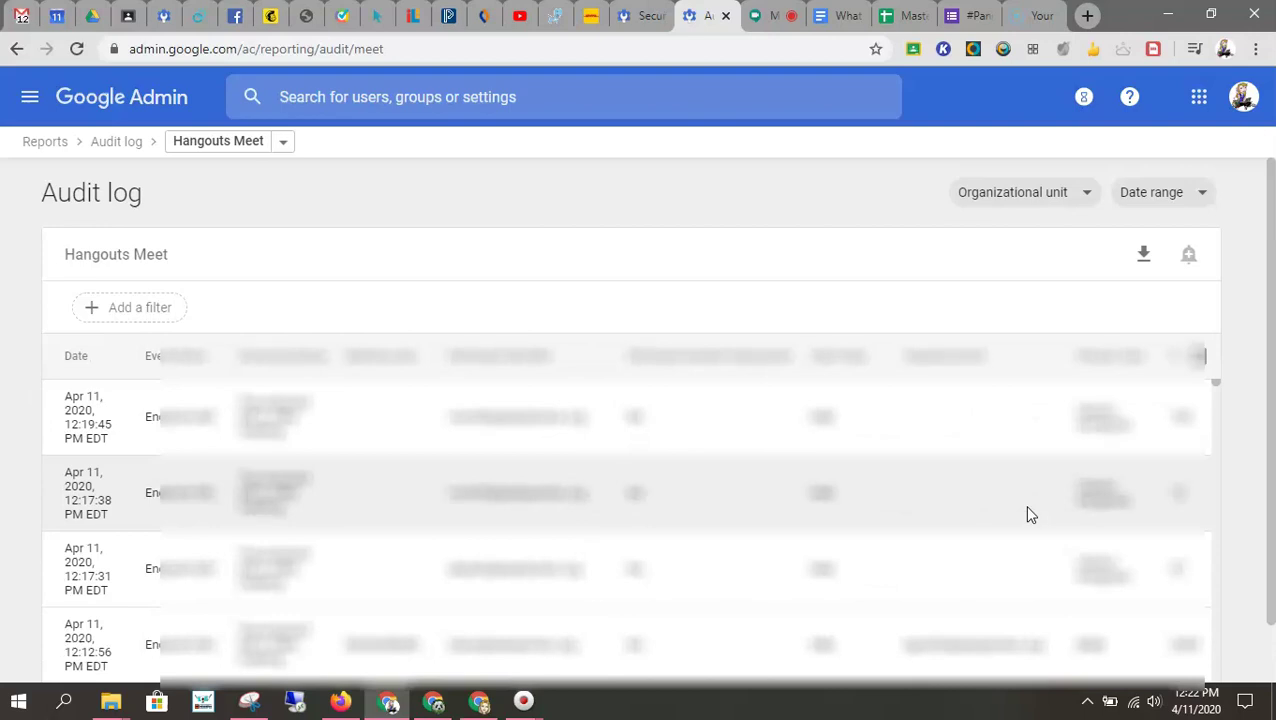
# - Highlight the 12:12:42 entry and select the meeting code of the 12:12:56 entry
pyautogui.scroll(-2, 1030, 514)
pyautogui.click(660, 524)
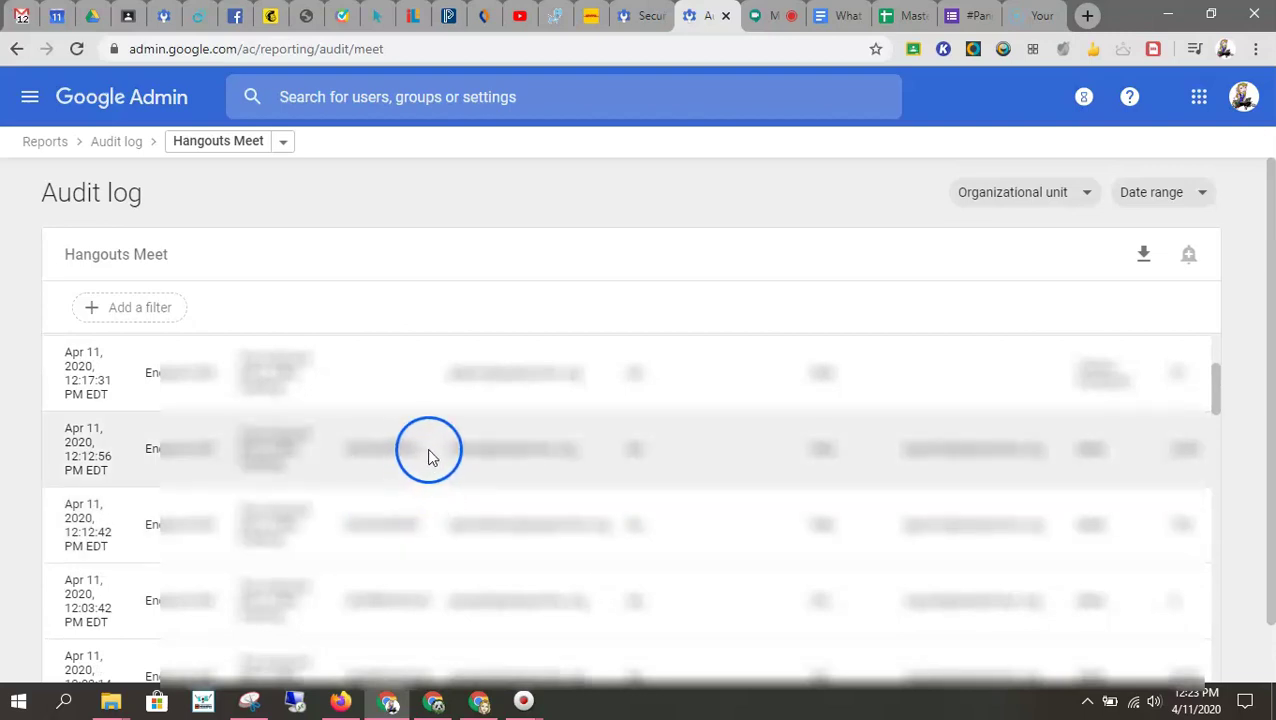
pyautogui.moveTo(433, 455); pyautogui.dragTo(332, 455)
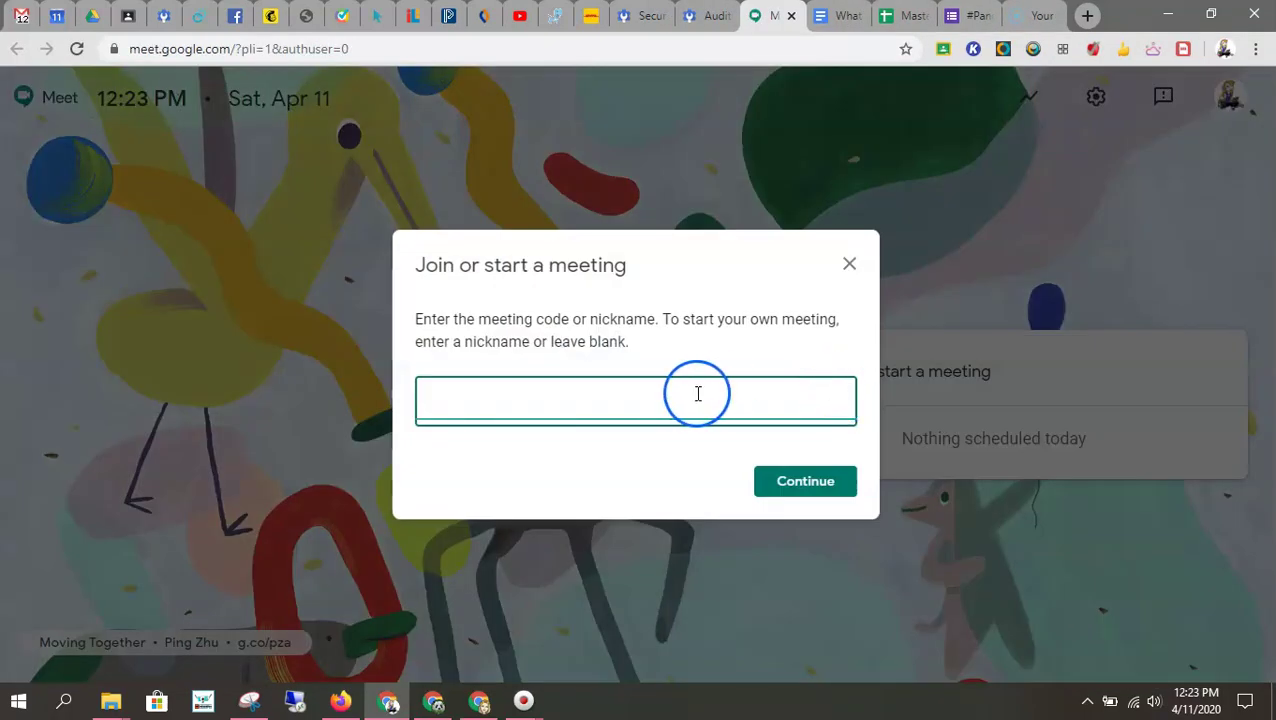
# - Paste the meeting code into Meet, reach the Ready to join page, then return to Admin
pyautogui.write('SKKGAIRSGH')
pyautogui.click(788, 484)
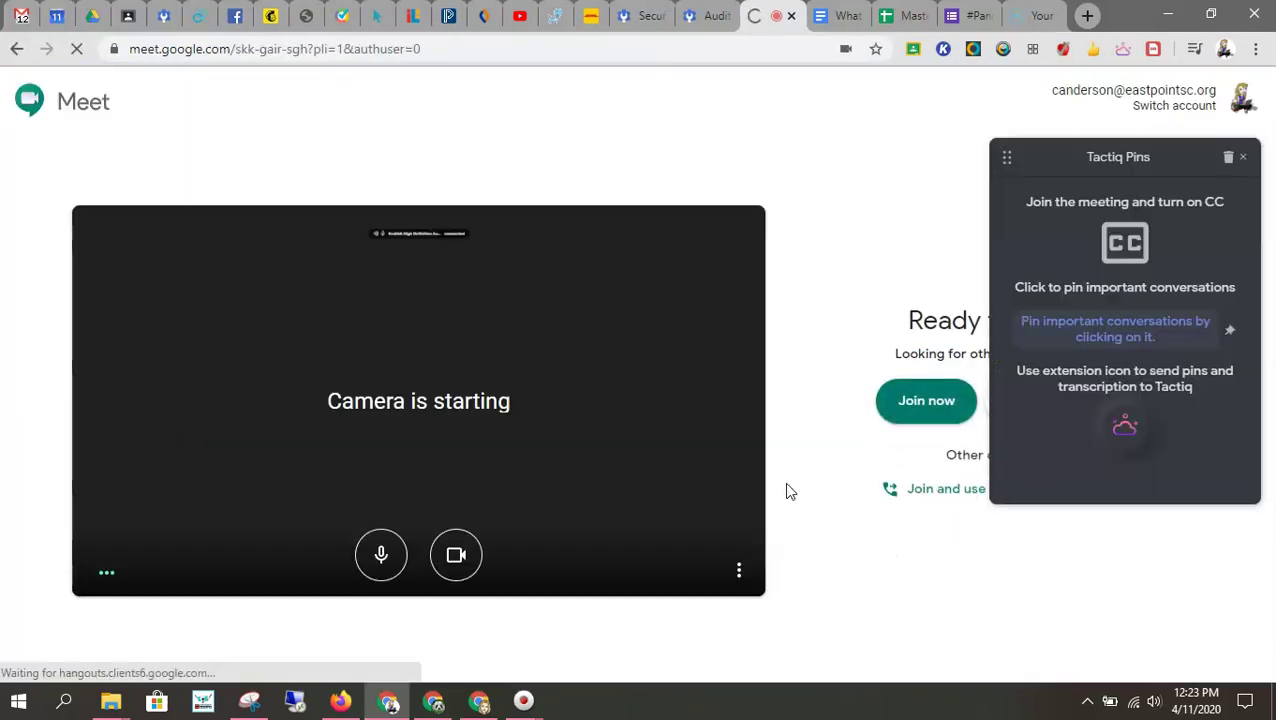
pyautogui.click(1243, 157)
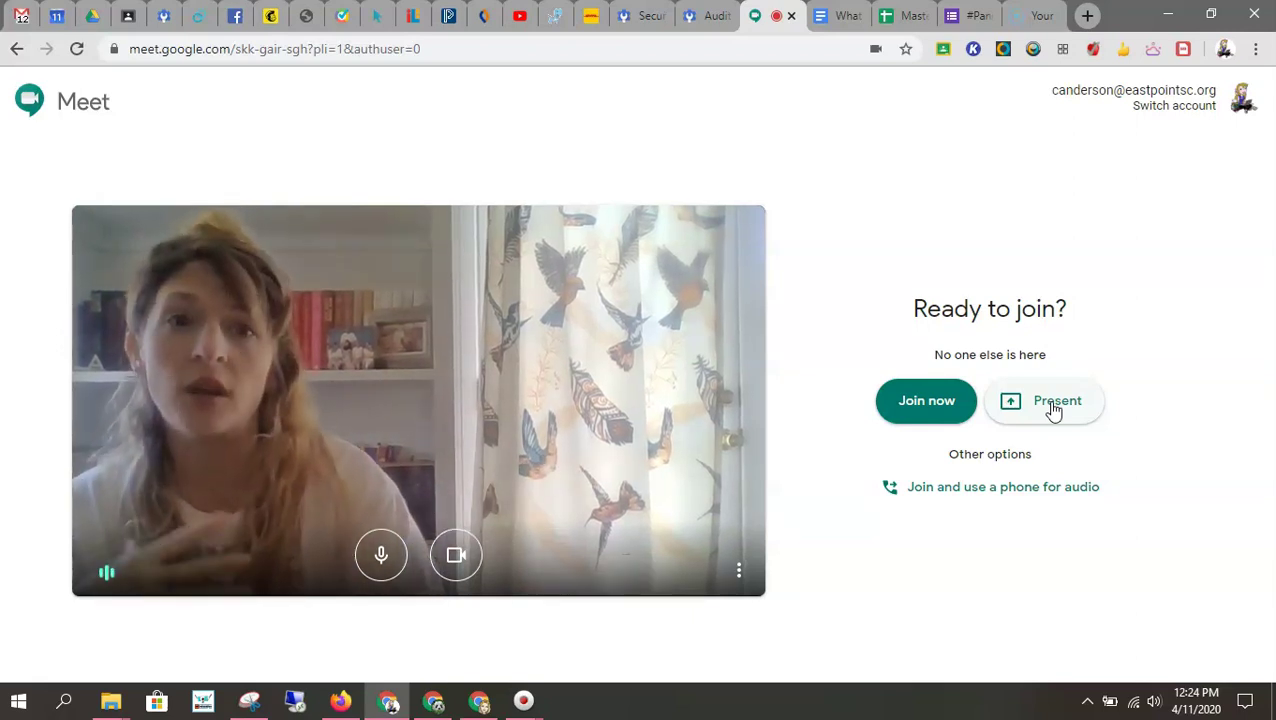
pyautogui.click(703, 16)
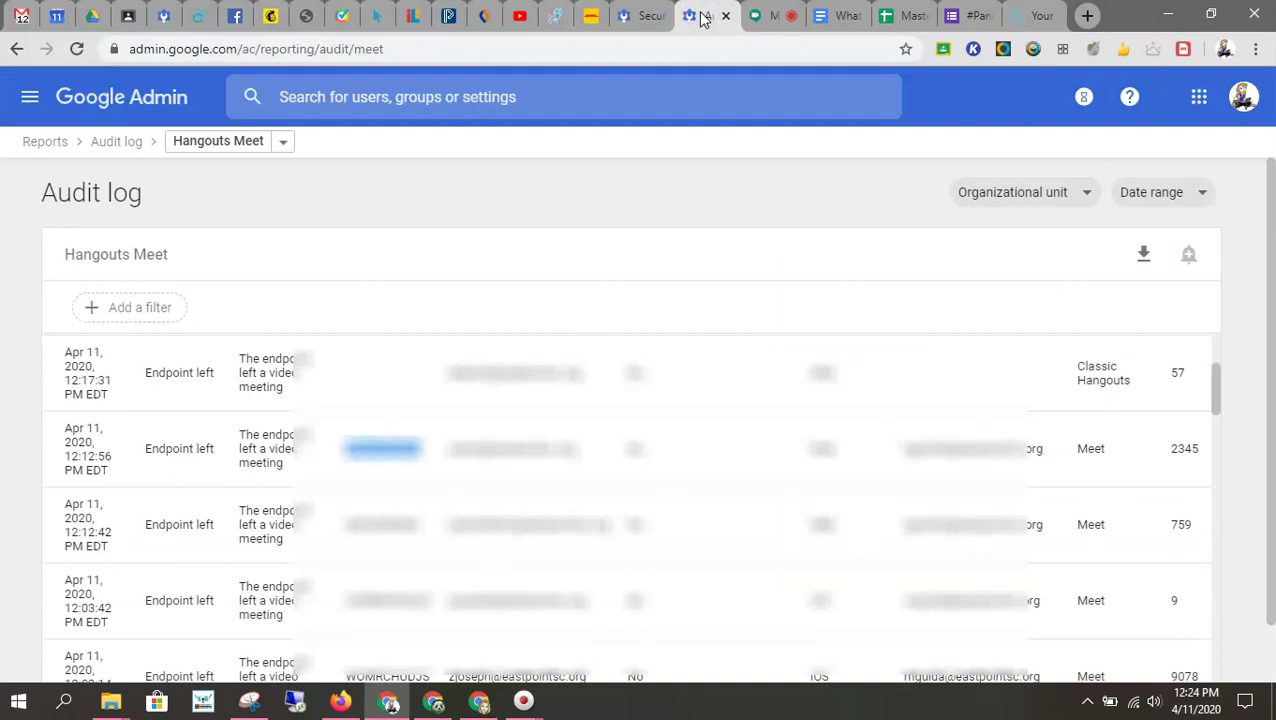
# - Filter the Hangouts Meet audit log to the Students organizational unit and review the results
pyautogui.click(772, 441)
pyautogui.scroll(-1, 772, 441)
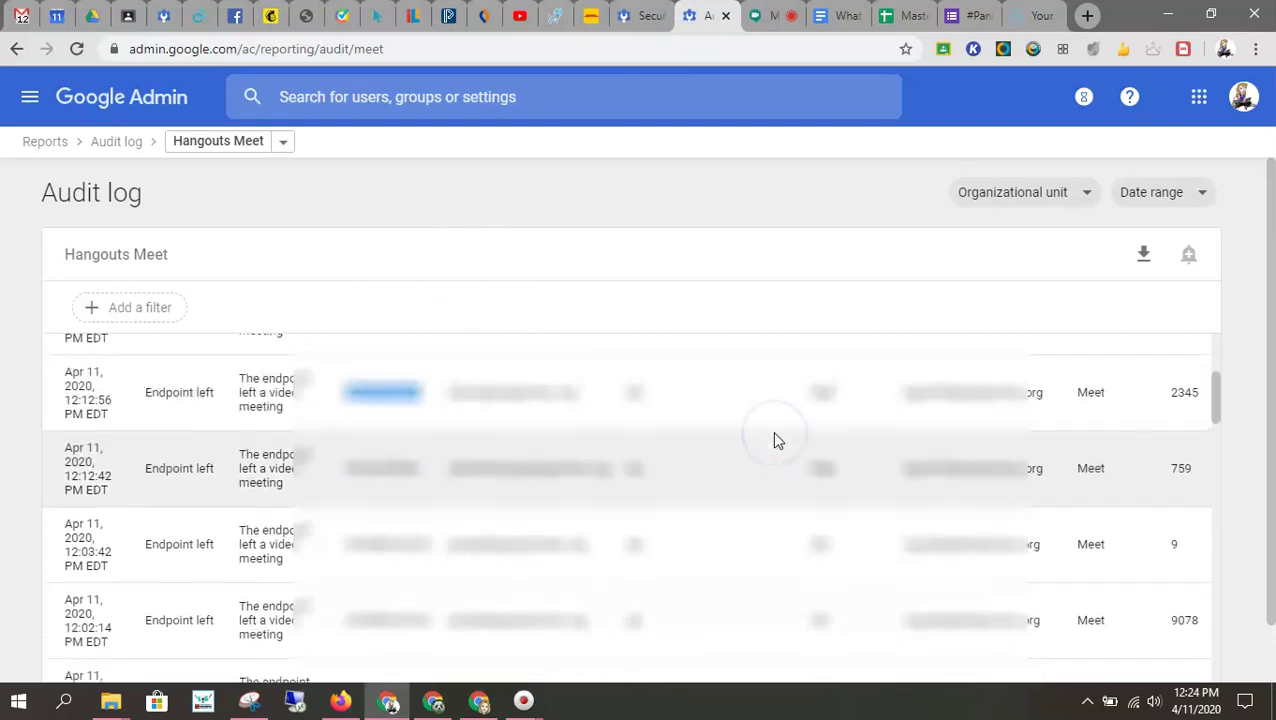
pyautogui.scroll(-10, 778, 441)
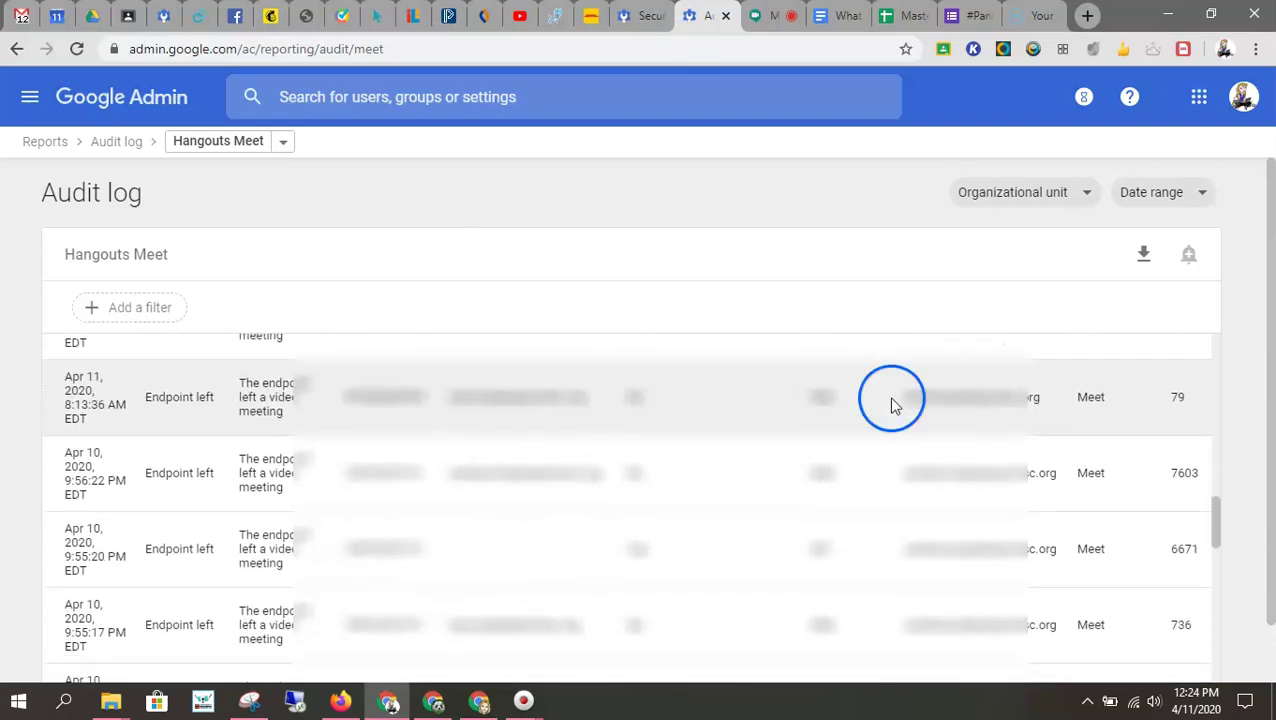
pyautogui.click(1090, 196)
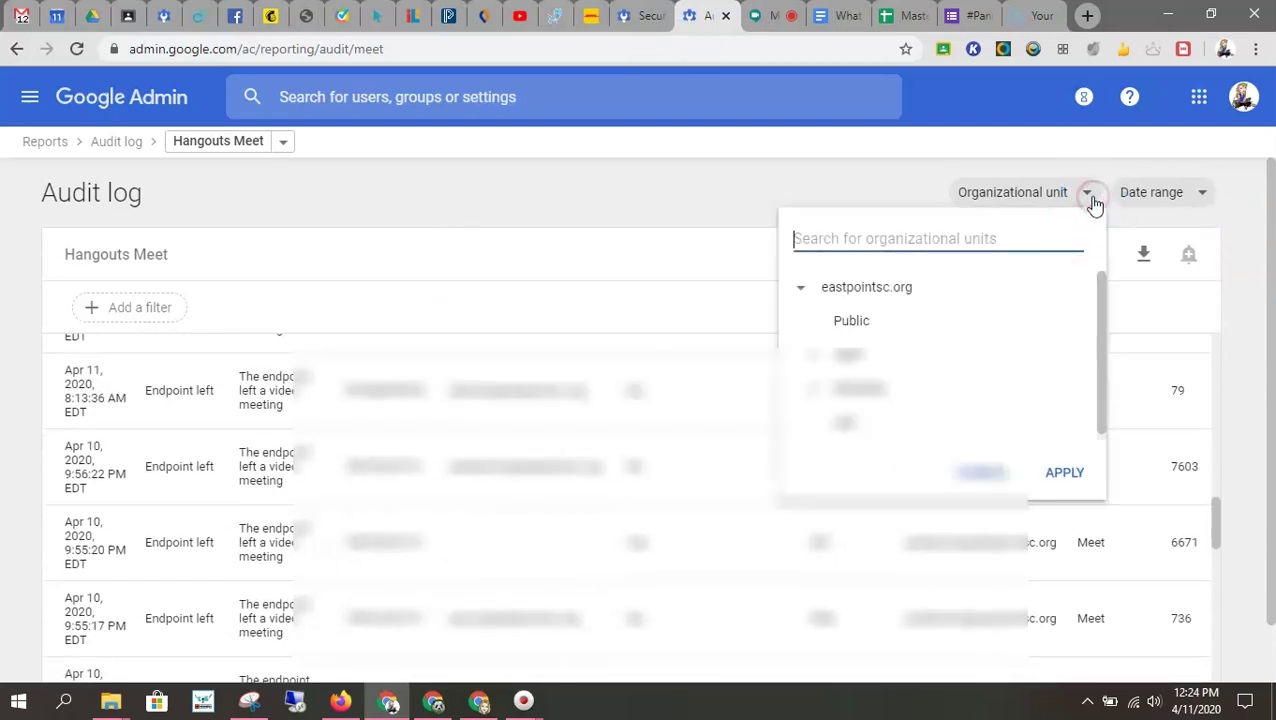
pyautogui.click(852, 382)
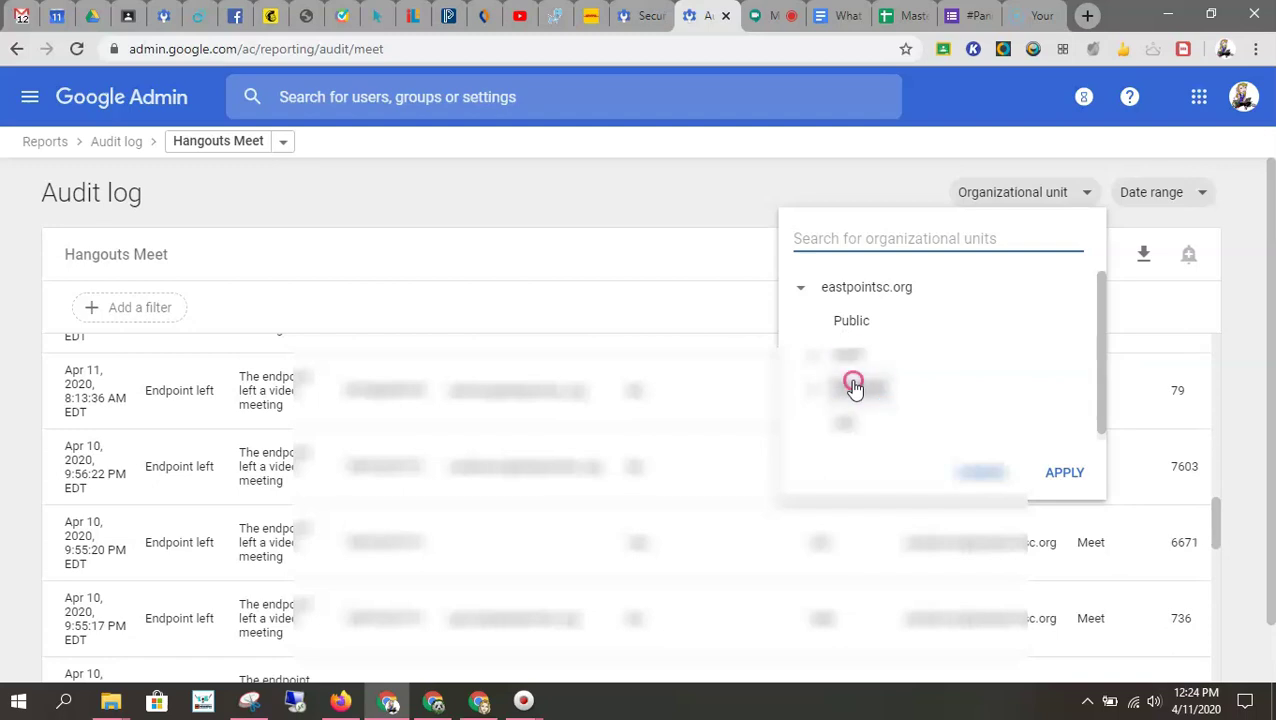
pyautogui.click(1064, 472)
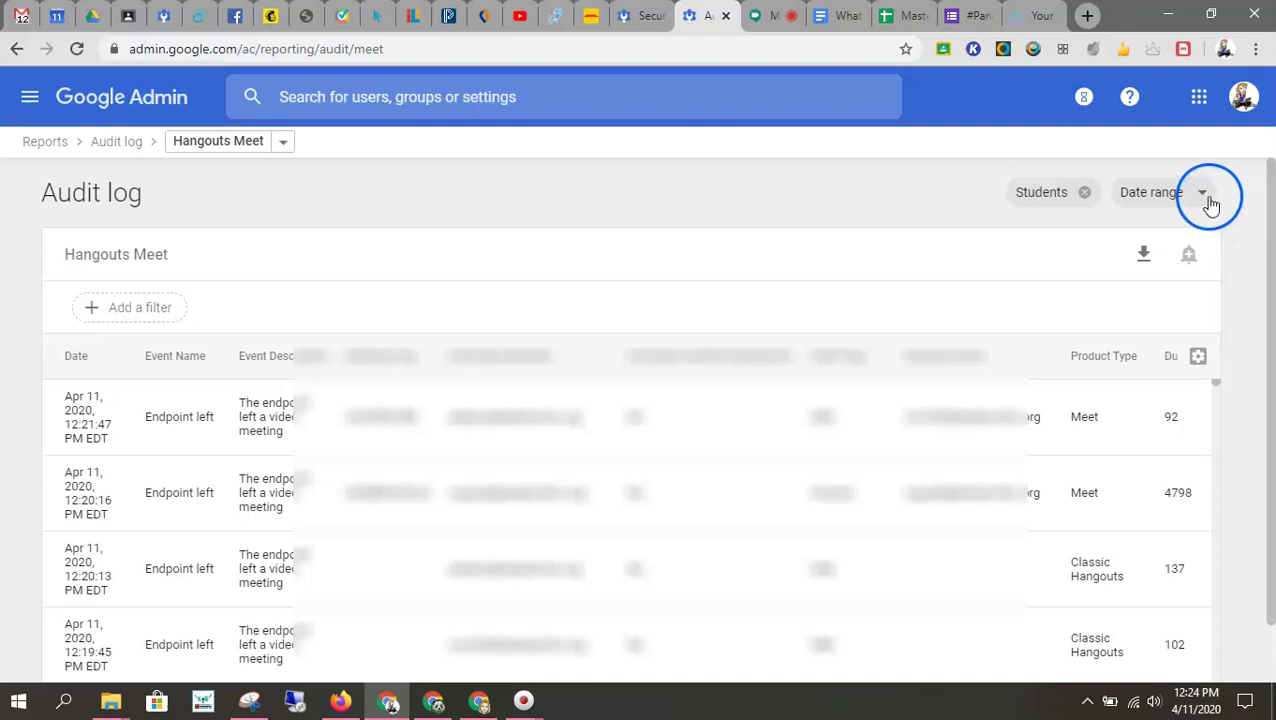
pyautogui.click(635, 505)
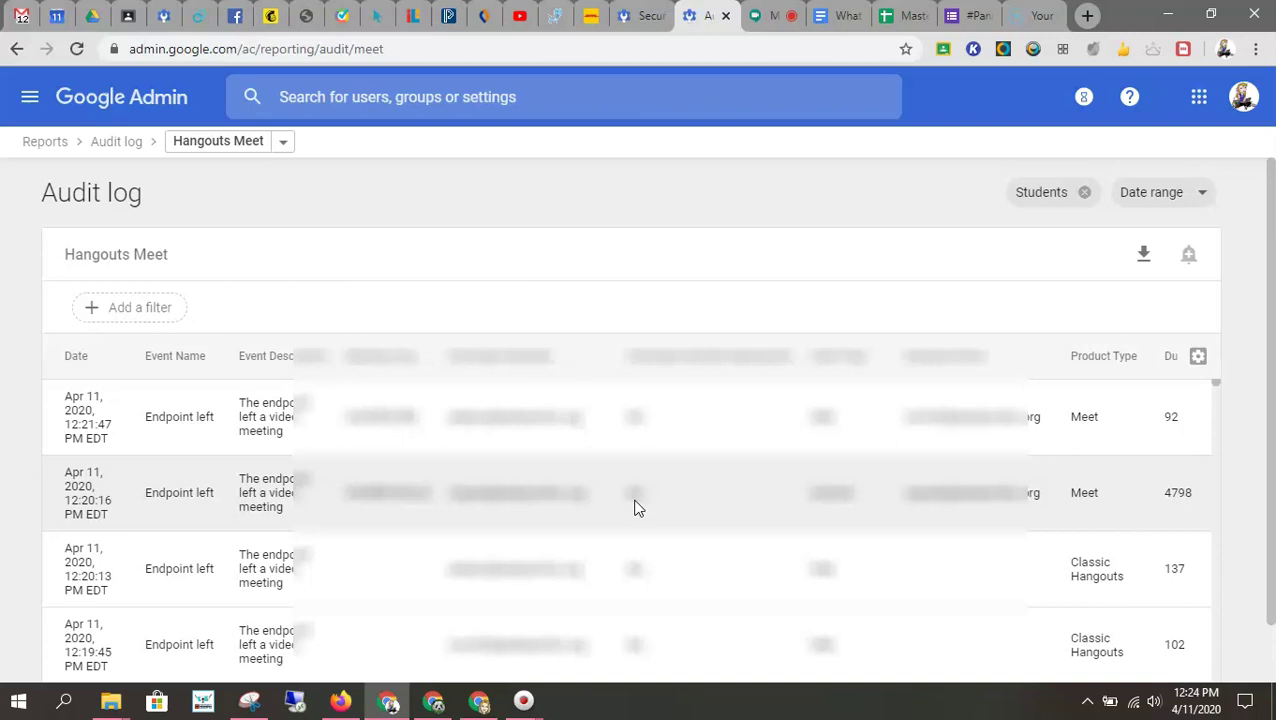
pyautogui.scroll(-2, 634, 508)
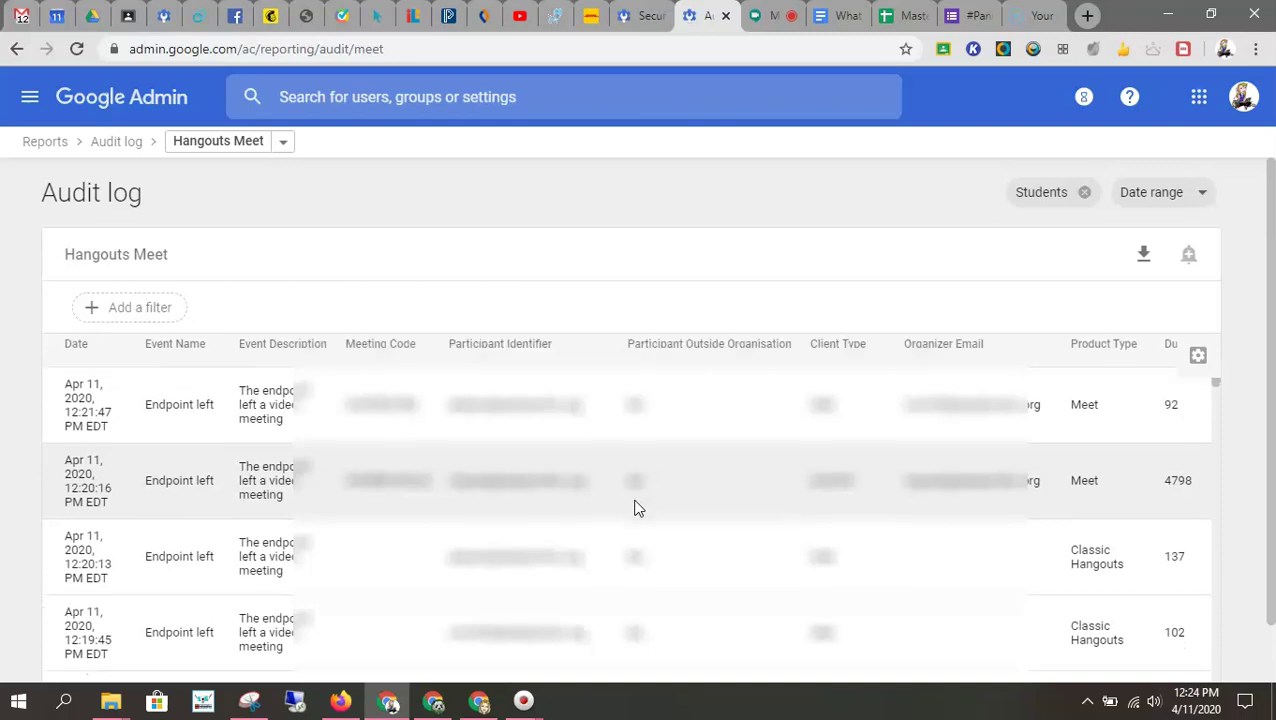
# - Switch the audit log to Hangouts Chat, then go back to the Reports overview
pyautogui.click(283, 146)
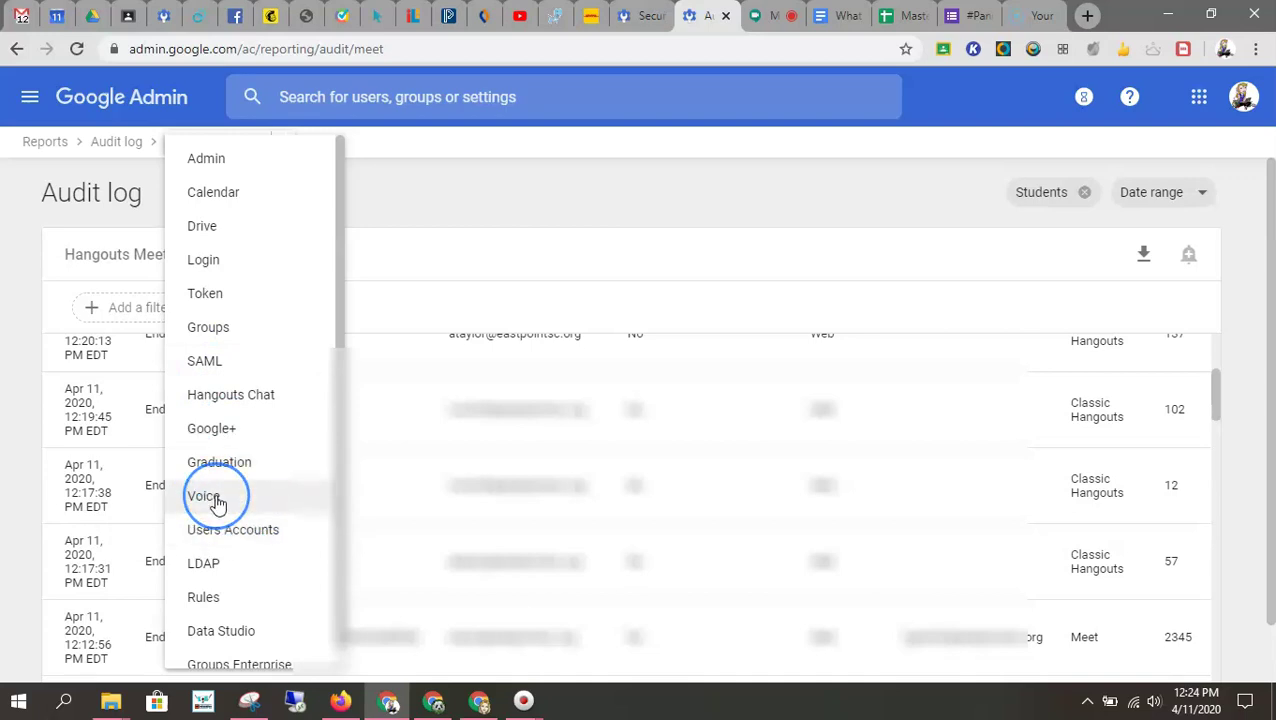
pyautogui.click(219, 400)
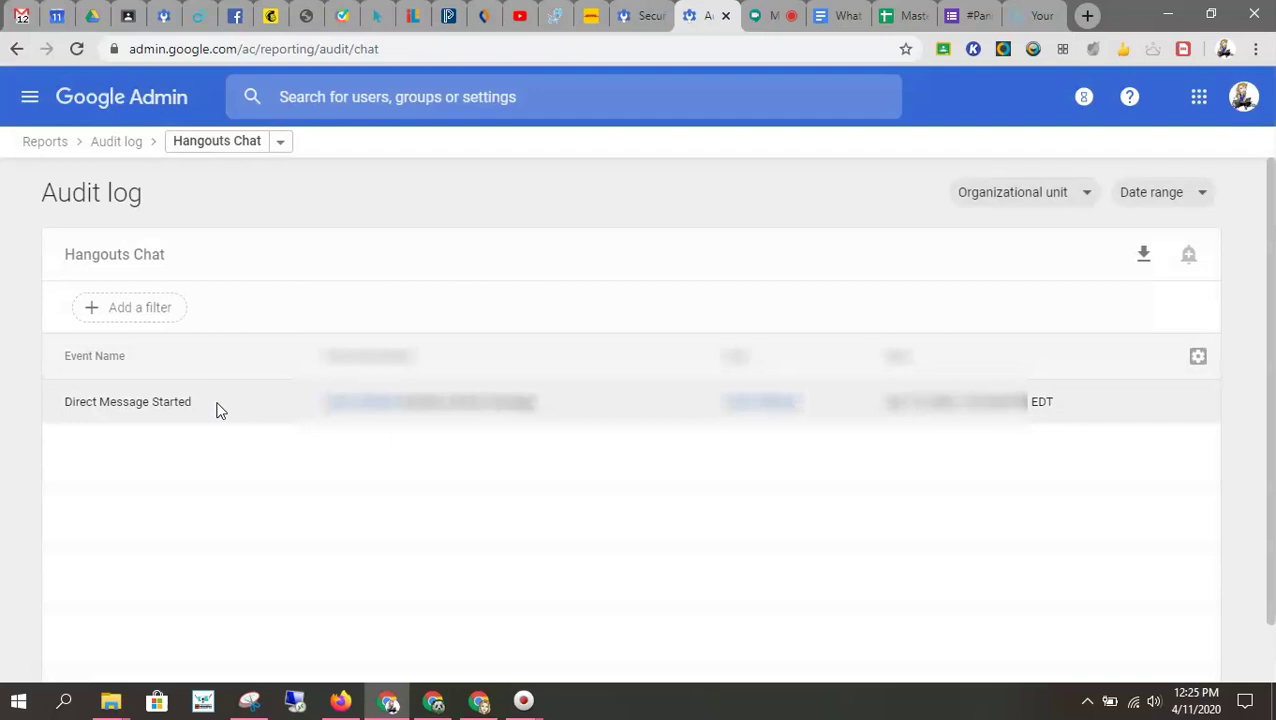
pyautogui.click(125, 148)
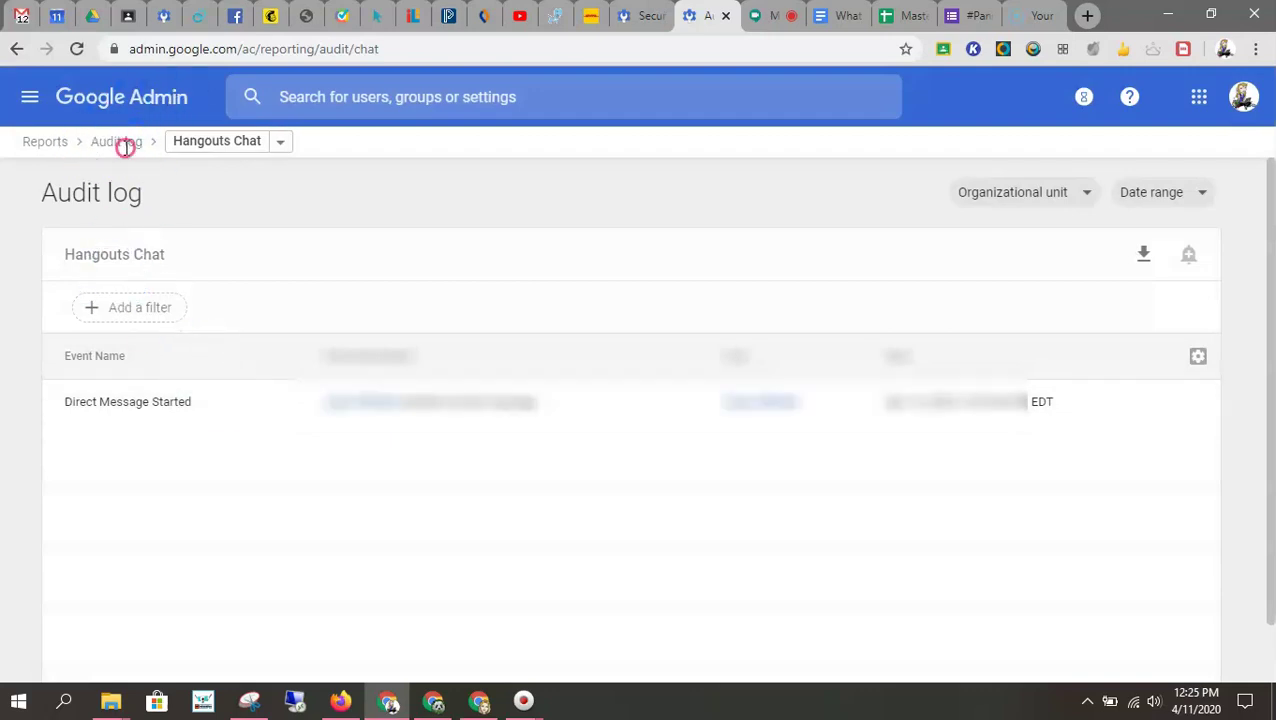
pyautogui.click(45, 150)
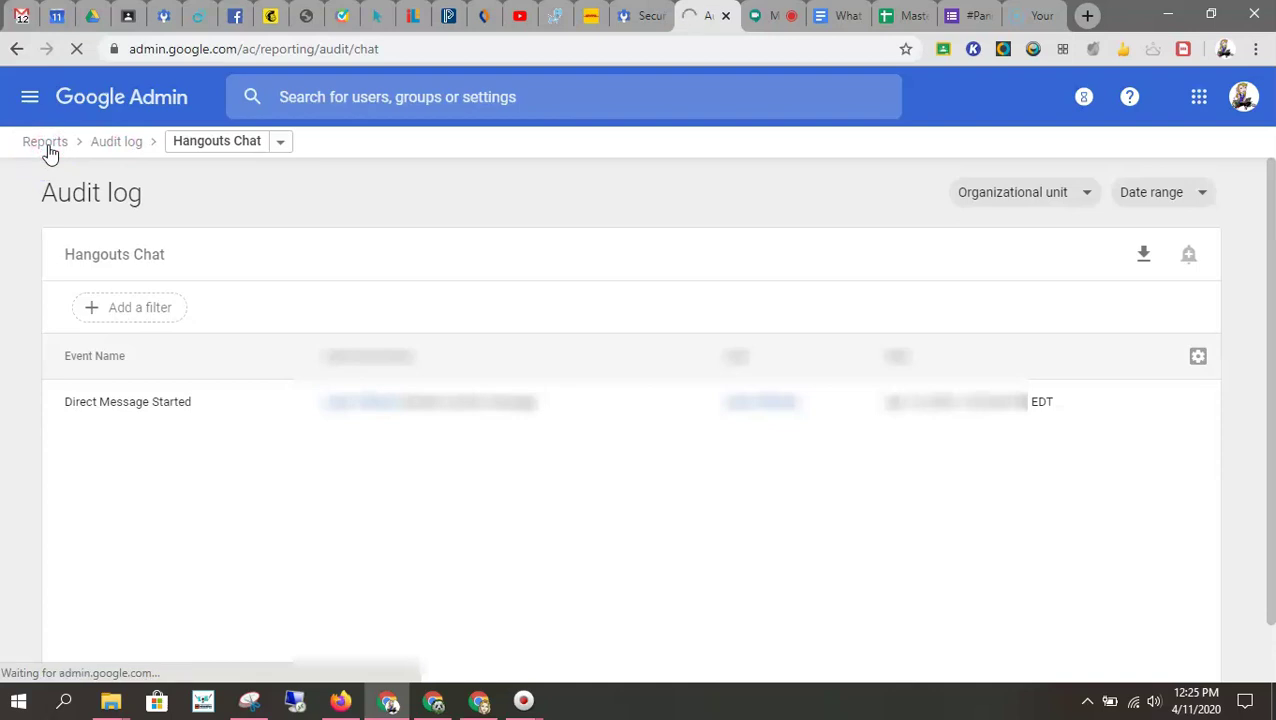